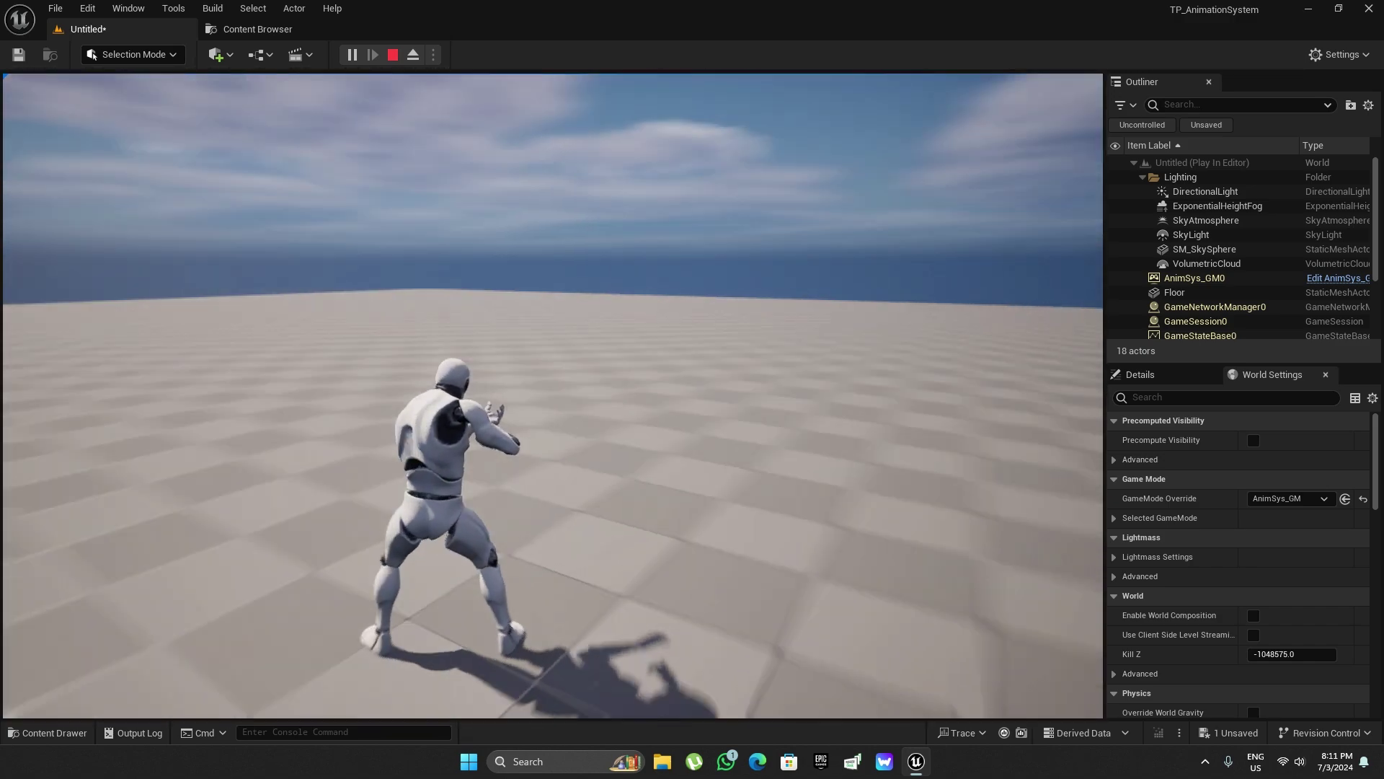
Stop play mode, browse the Maps folder, and cancel the save prompt for the untitled level.
{"action": "key", "text": "Escape"}
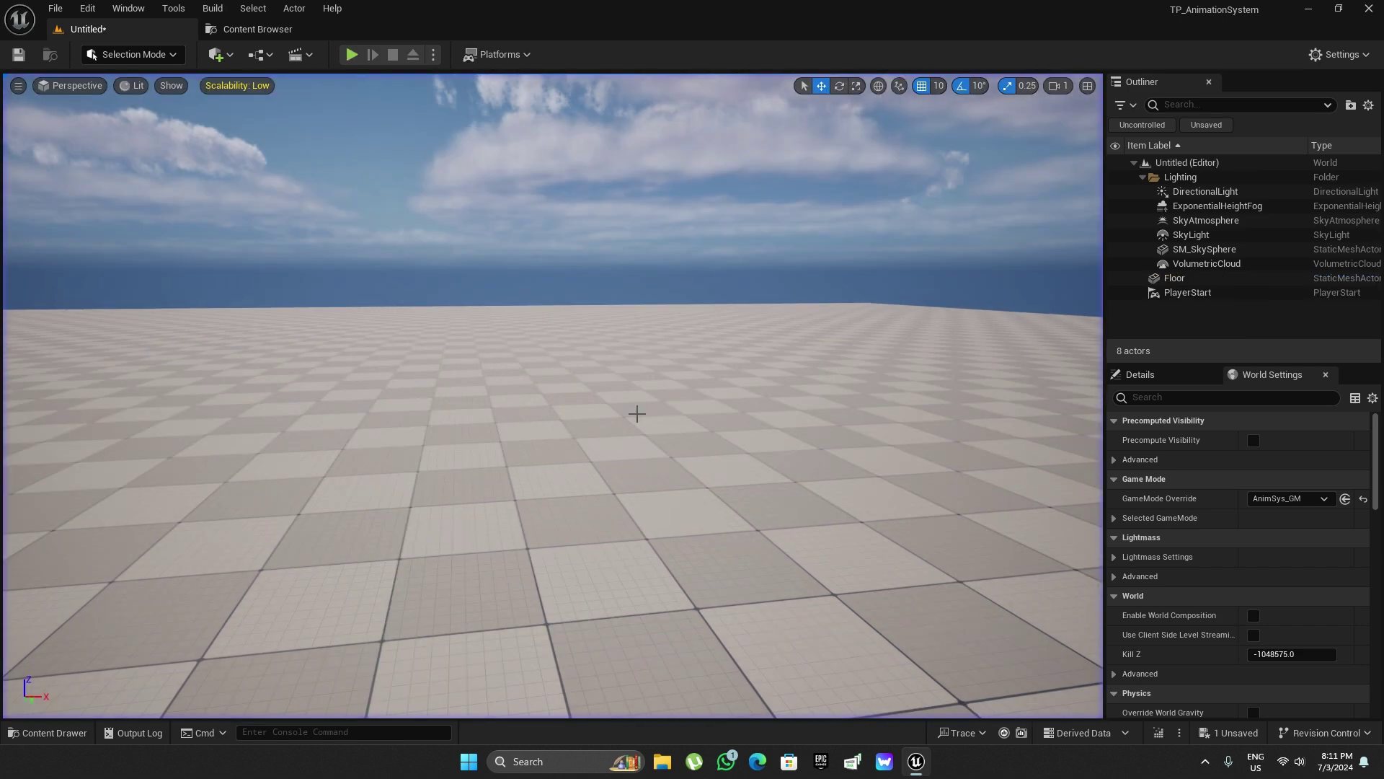
{"action": "left_click", "coordinate": [262, 32]}
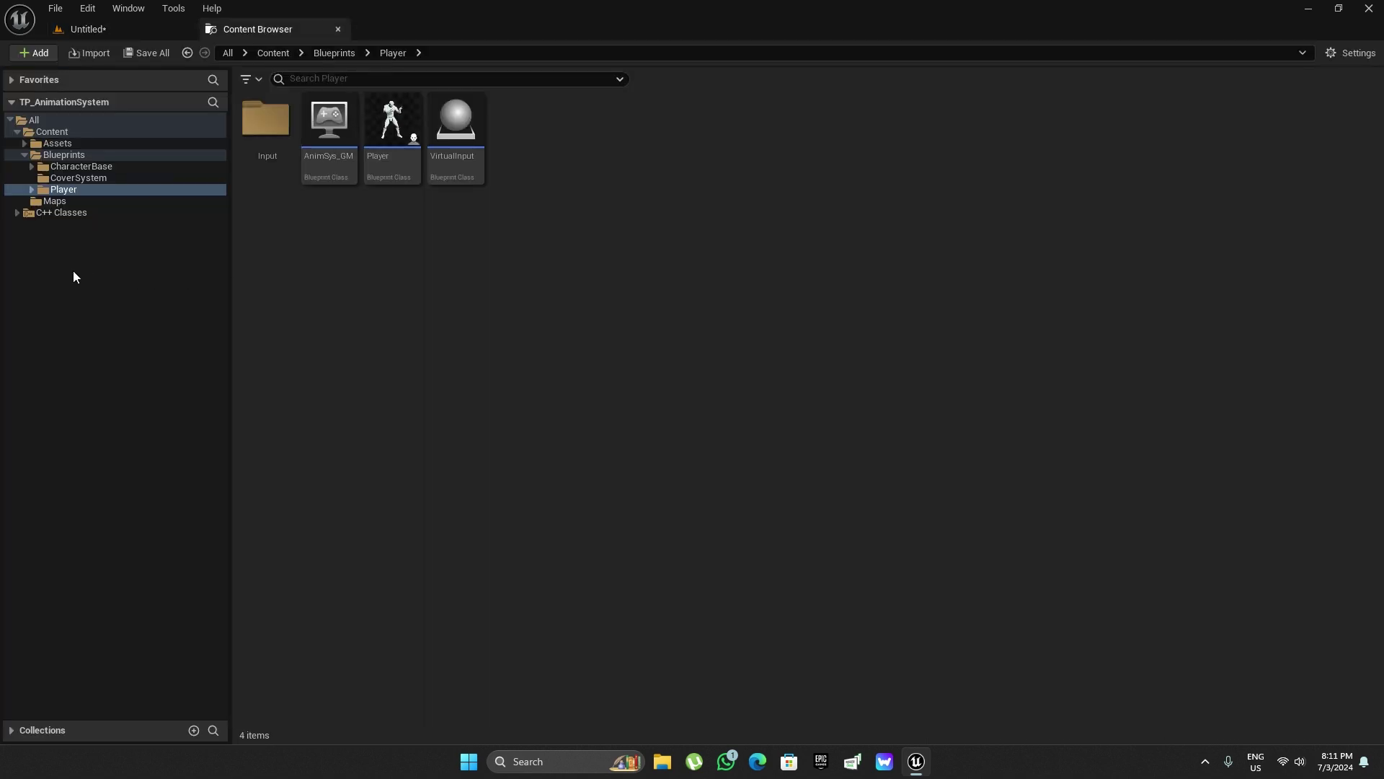
{"action": "left_click", "coordinate": [62, 203]}
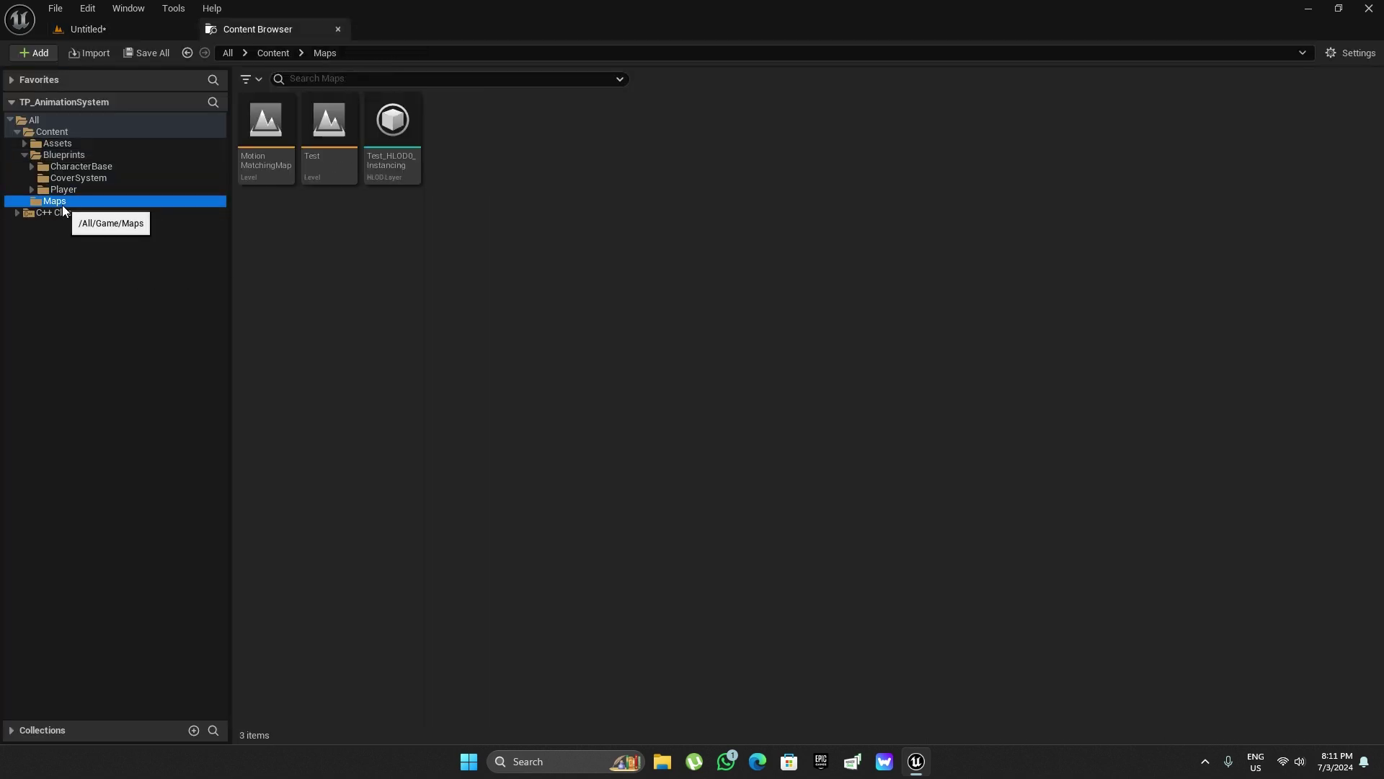
{"action": "double_click", "coordinate": [278, 150]}
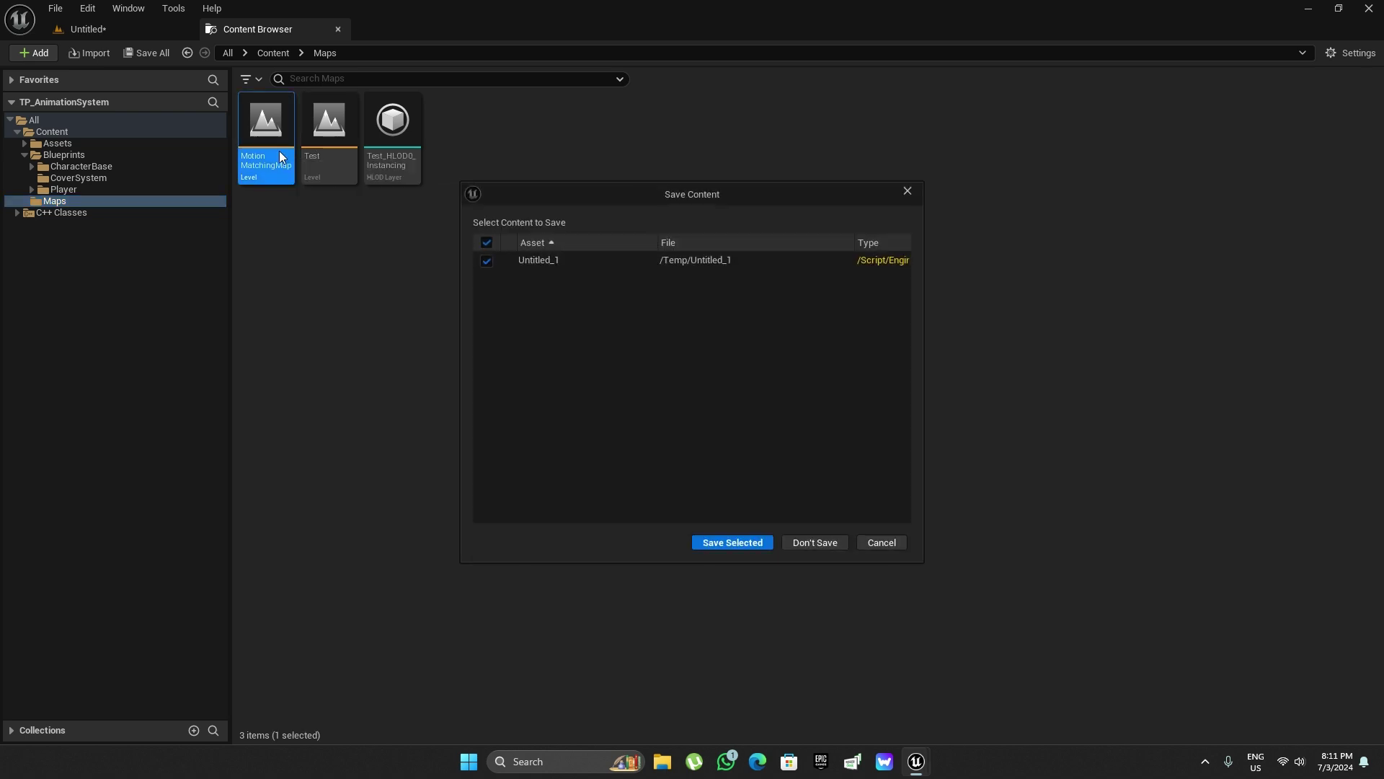
{"action": "left_click", "coordinate": [733, 542]}
{"action": "key", "text": "Escape"}
Open the Test level without saving the untitled one, and tilt the view up toward the sky.
{"action": "double_click", "coordinate": [329, 137]}
{"action": "left_click", "coordinate": [813, 542]}
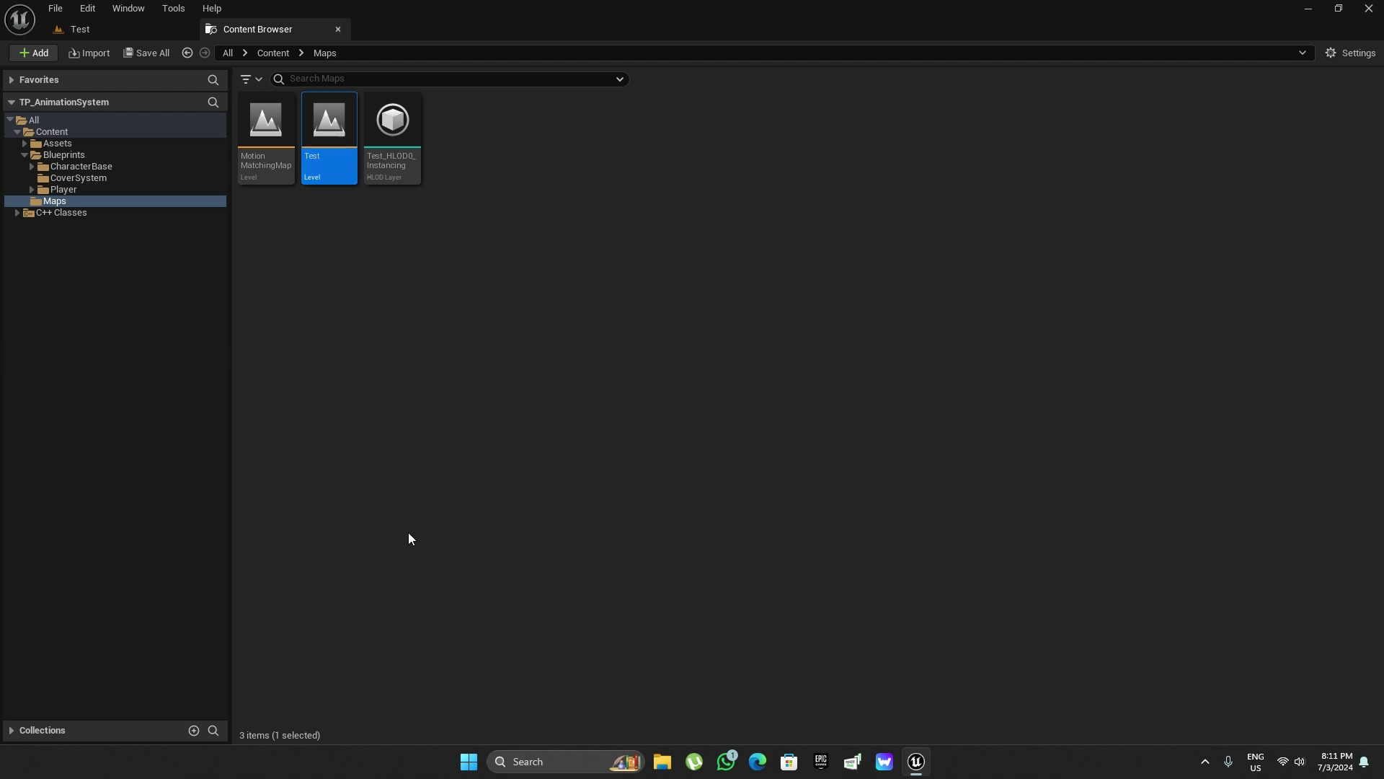
{"action": "left_click", "coordinate": [120, 33]}
{"action": "right_click_drag", "start_coordinate": [474, 401], "coordinate": [508, 524]}
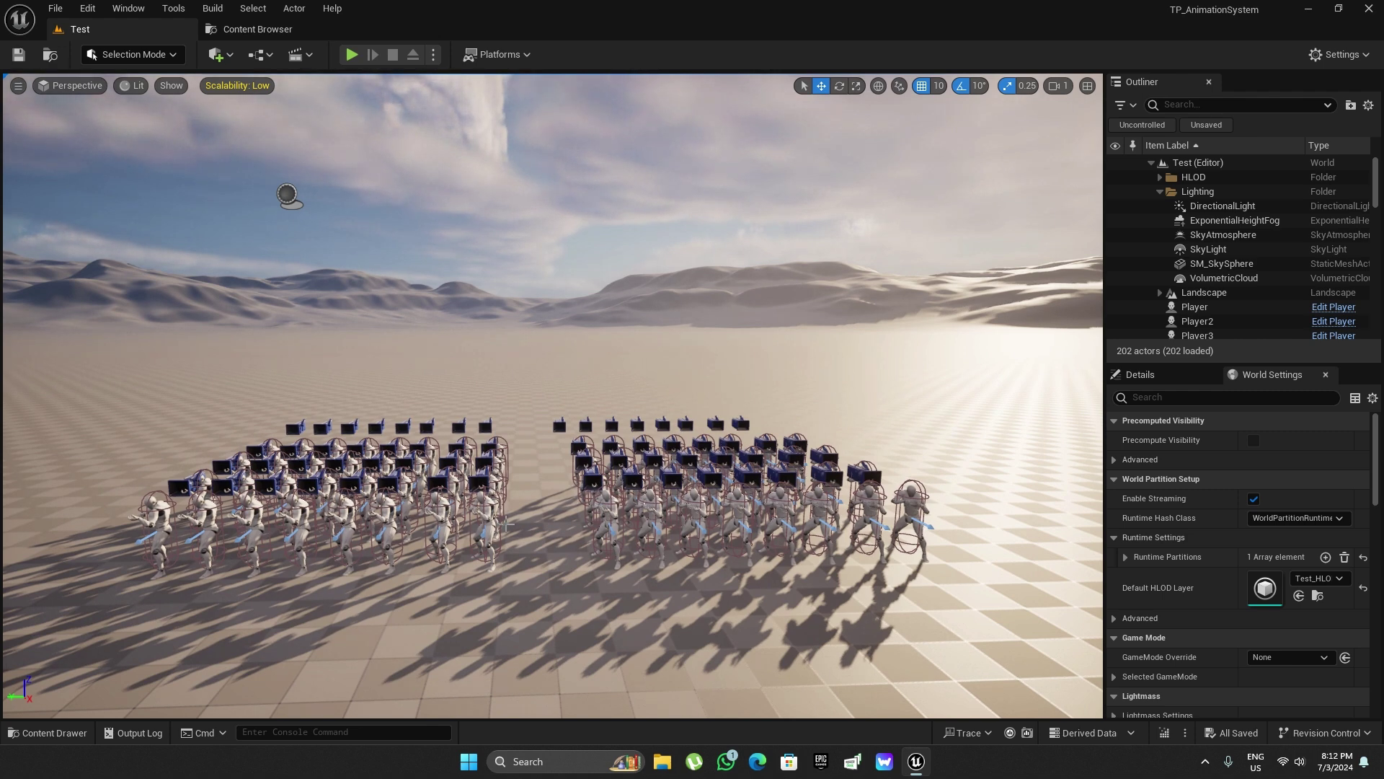
Open the Player blueprint from Blueprints/Player and bring its Event Graph node chain into view.
{"action": "left_click", "coordinate": [267, 28]}
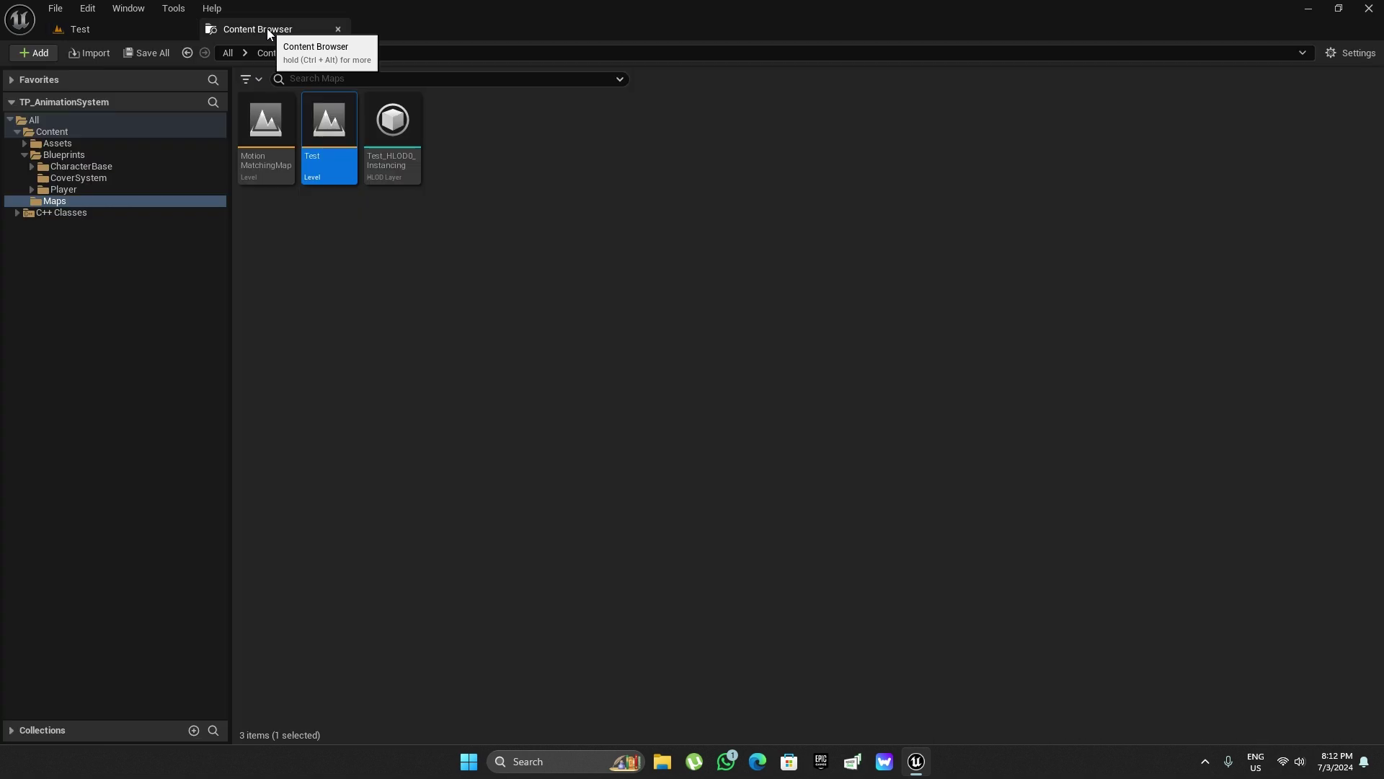
{"action": "left_click", "coordinate": [72, 155]}
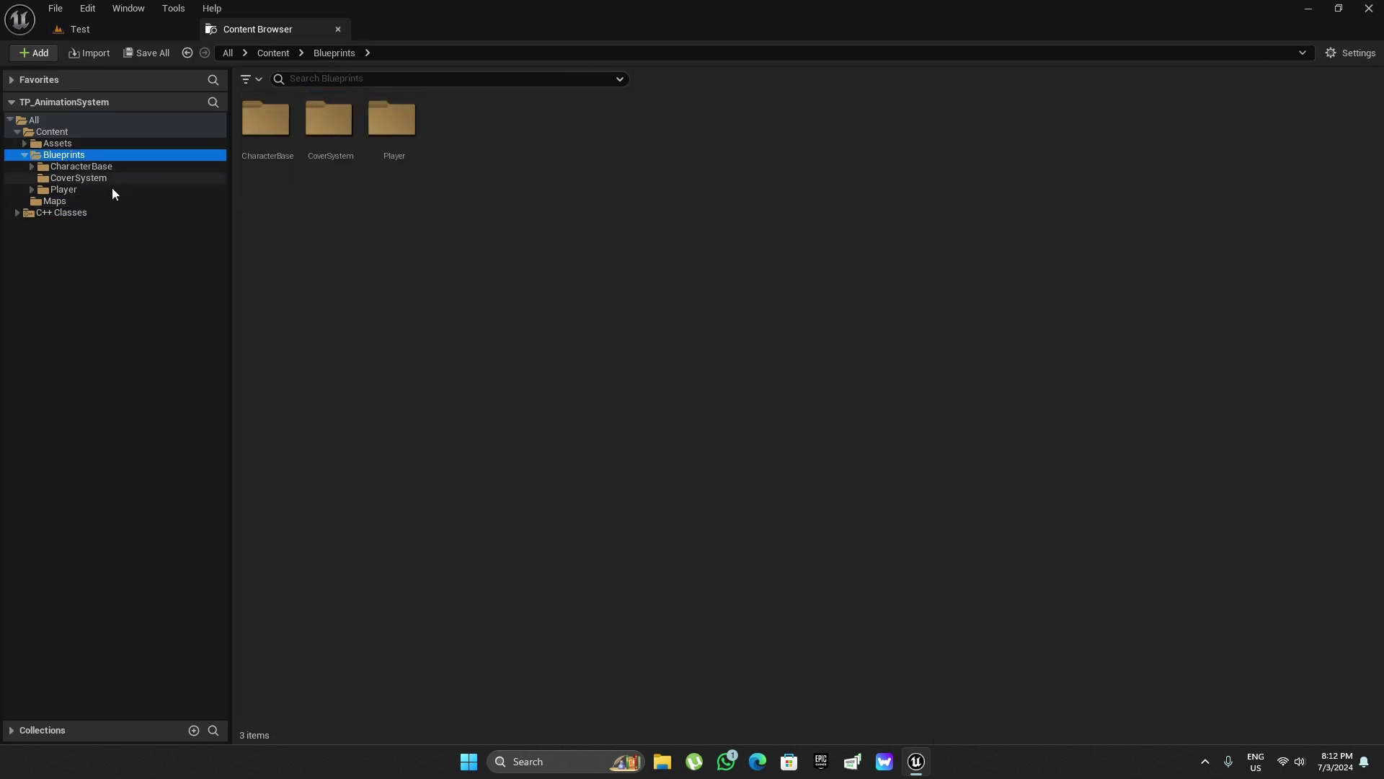
{"action": "double_click", "coordinate": [379, 130]}
{"action": "double_click", "coordinate": [379, 130]}
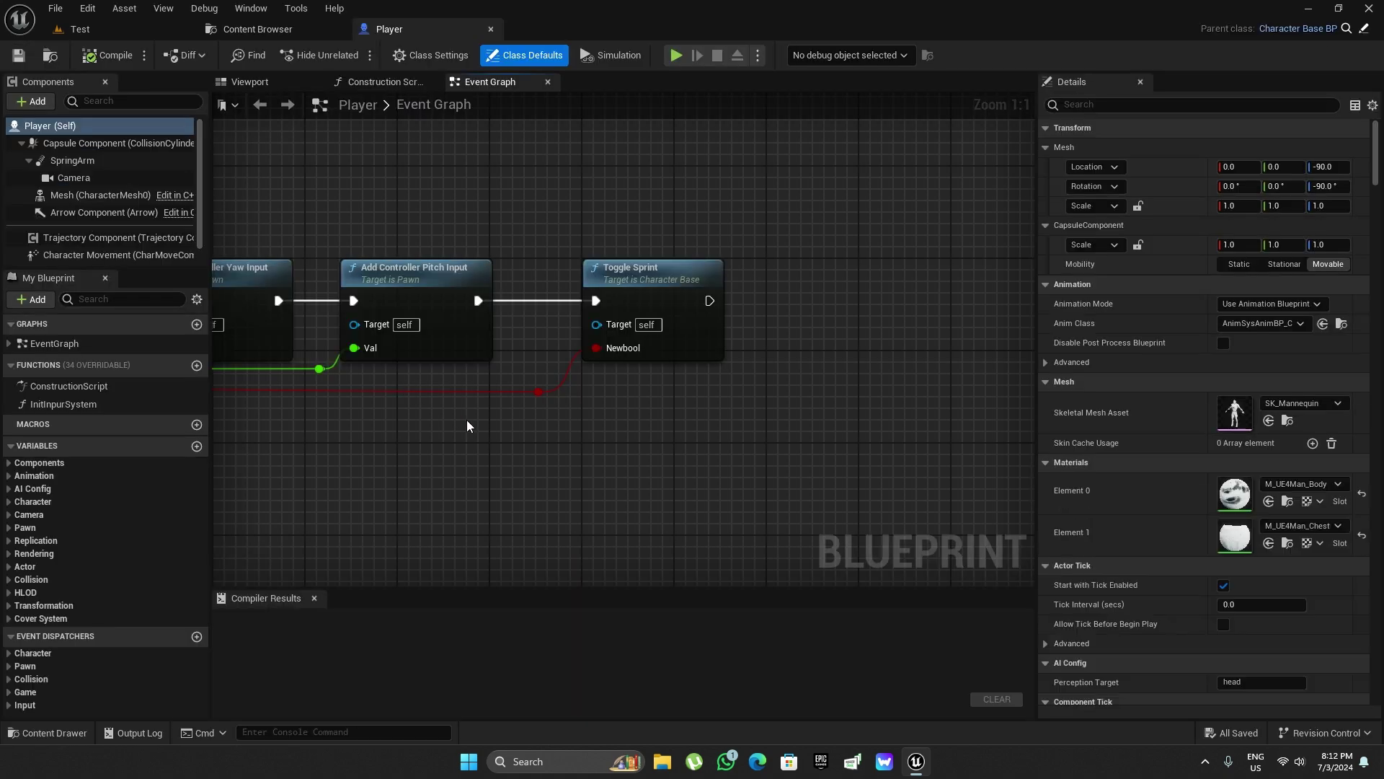
{"action": "scroll", "coordinate": [467, 423], "scroll_direction": "down", "scroll_amount": 4}
{"action": "right_click_drag", "start_coordinate": [742, 461], "coordinate": [940, 462]}
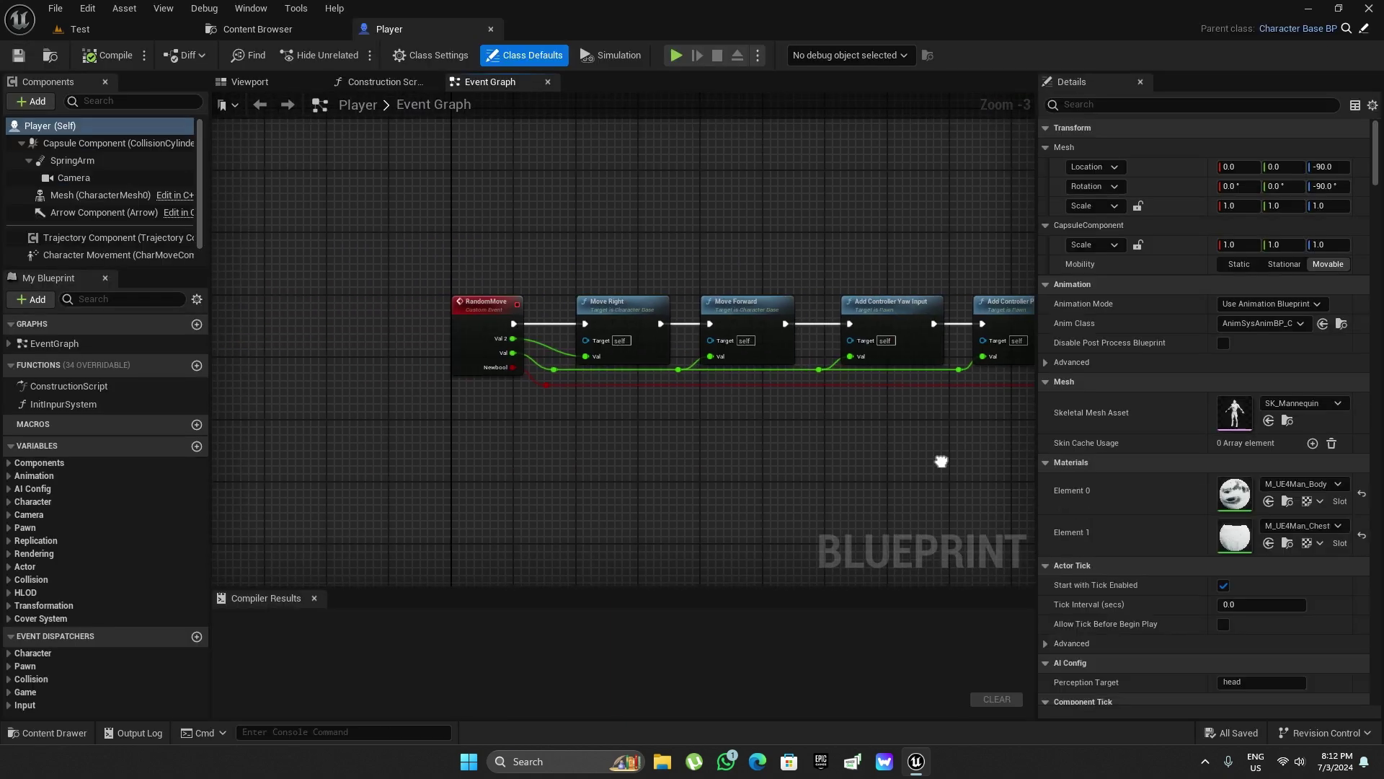
Select the RandomMove event, then the Move Right and Move Forward nodes.
{"action": "left_click", "coordinate": [454, 310]}
{"action": "right_click_drag", "start_coordinate": [788, 456], "coordinate": [597, 486]}
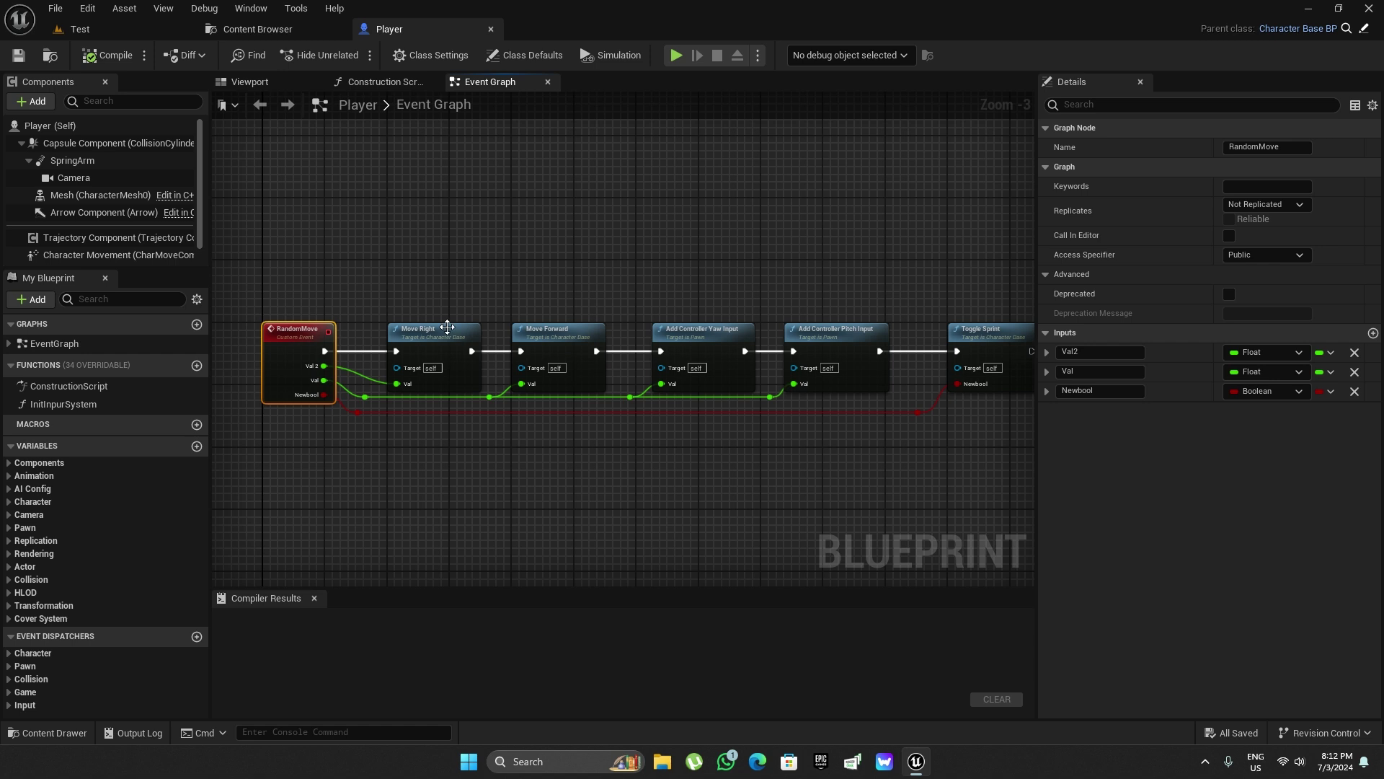
{"action": "left_click_drag", "start_coordinate": [430, 286], "coordinate": [534, 341]}
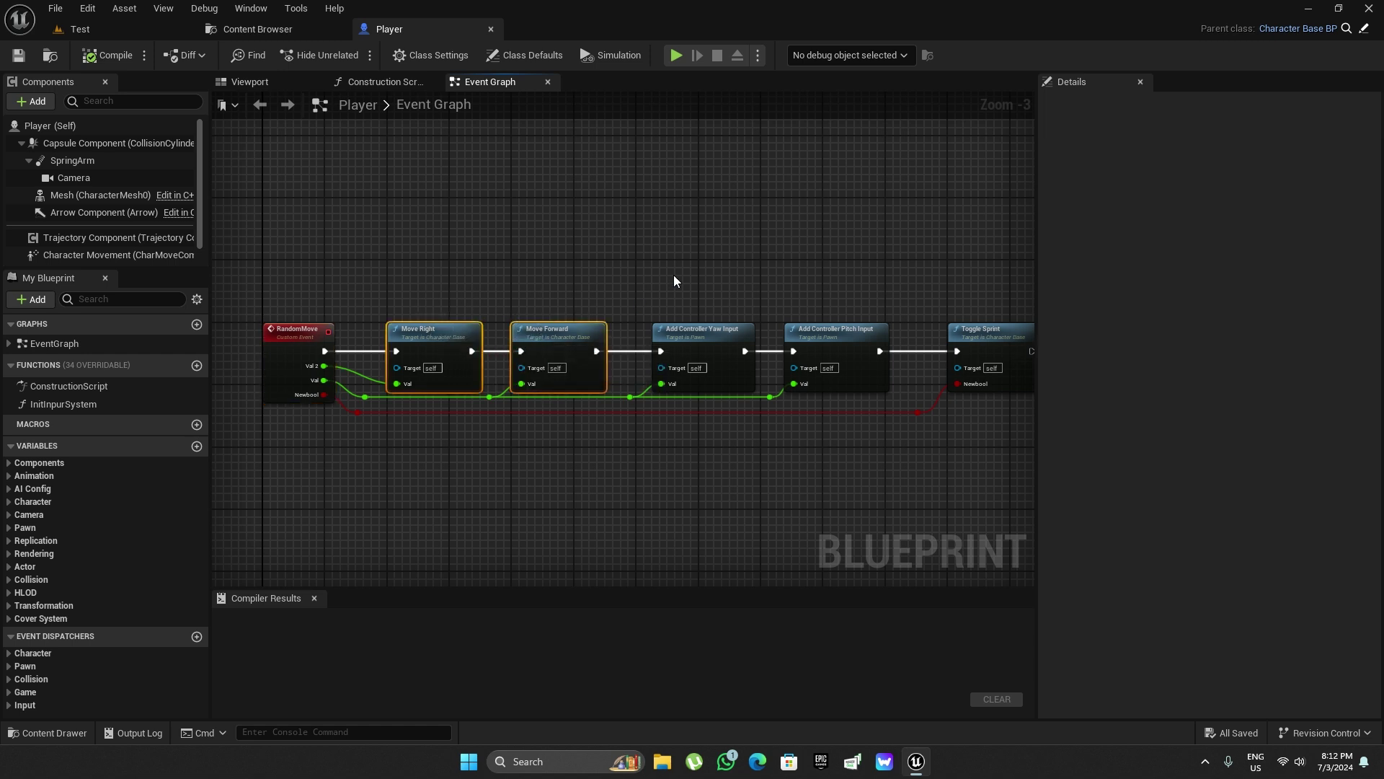
{"action": "right_click_drag", "start_coordinate": [673, 274], "coordinate": [530, 277]}
{"action": "right_click_drag", "start_coordinate": [705, 277], "coordinate": [590, 278]}
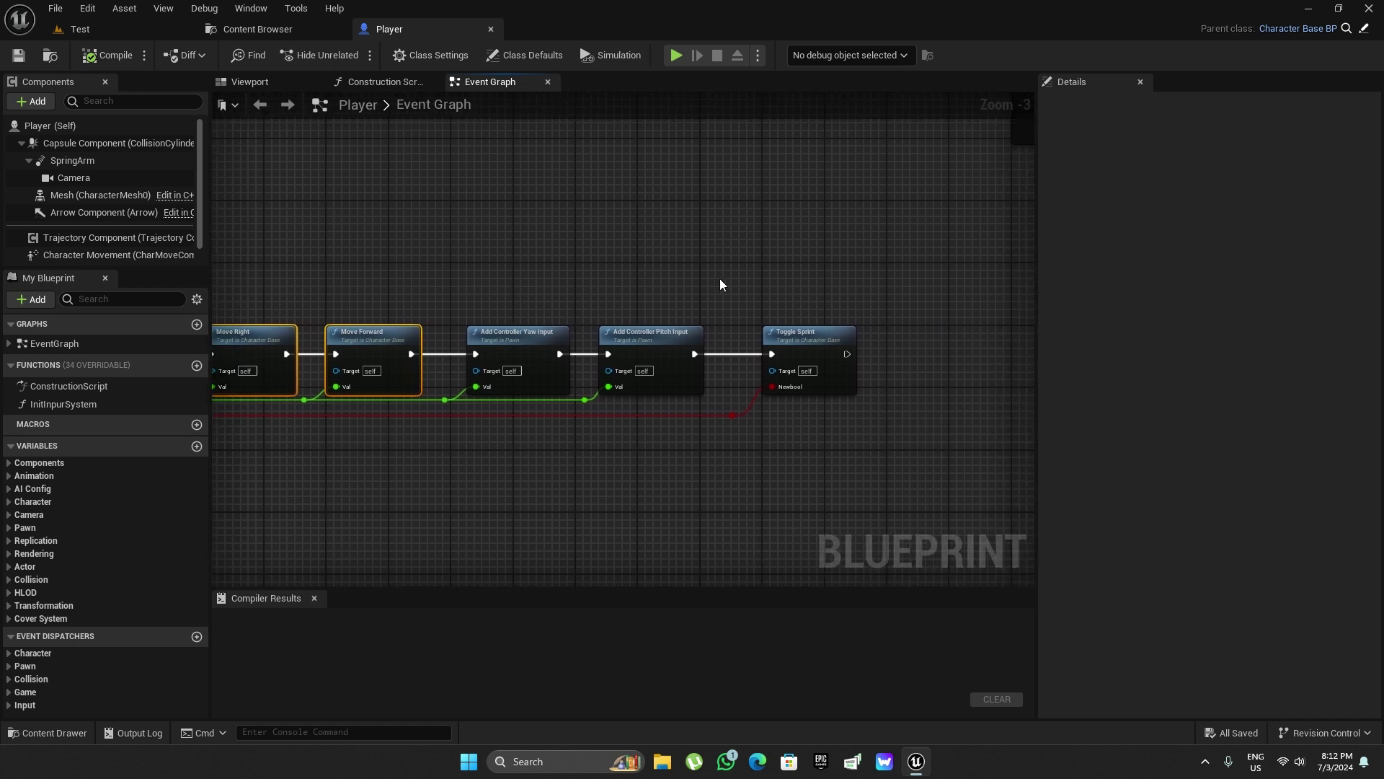
{"action": "right_click_drag", "start_coordinate": [720, 280], "coordinate": [595, 281]}
Select the Toggle Sprint node and the Yaw and Pitch input nodes, then return to the Player folder.
{"action": "left_click_drag", "start_coordinate": [692, 294], "coordinate": [692, 427]}
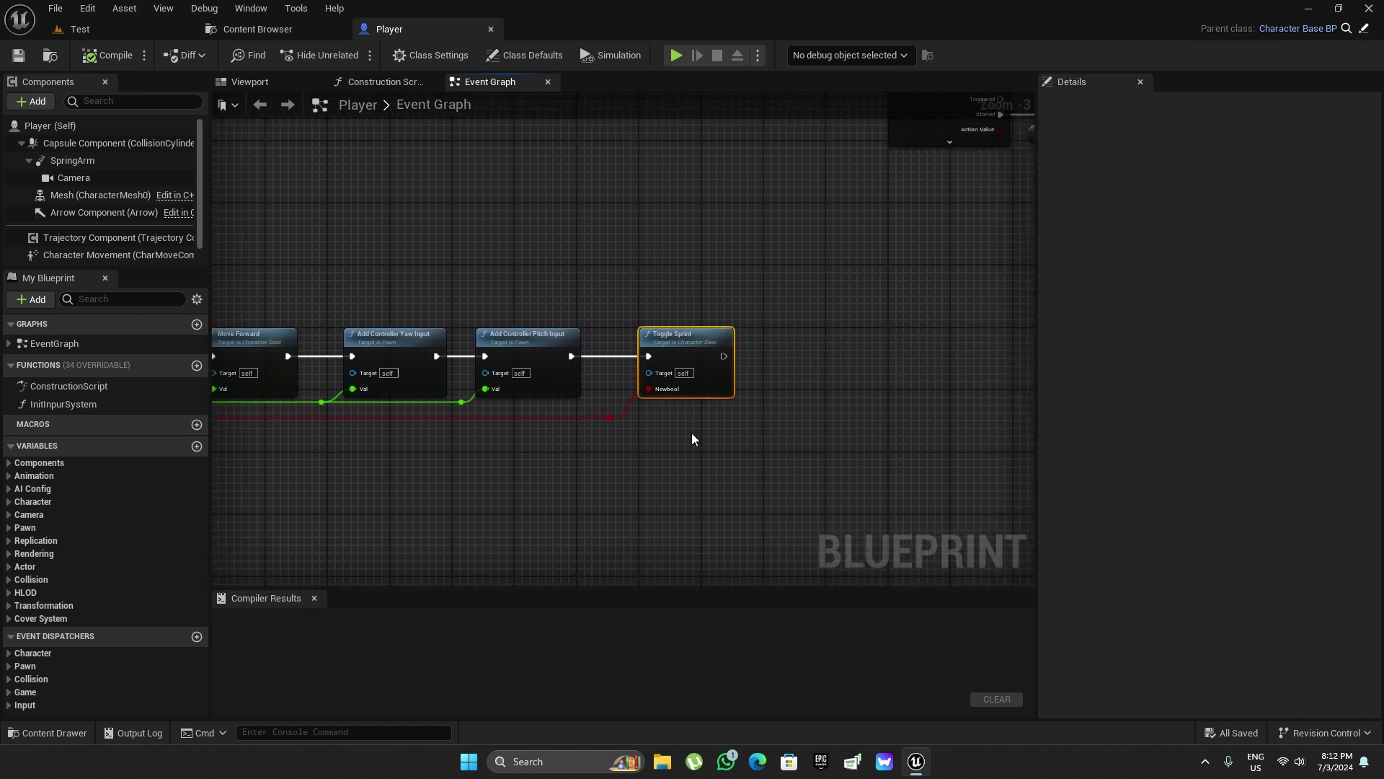
{"action": "right_click_drag", "start_coordinate": [763, 429], "coordinate": [832, 433]}
{"action": "left_click_drag", "start_coordinate": [463, 285], "coordinate": [609, 397]}
{"action": "right_click_drag", "start_coordinate": [699, 278], "coordinate": [435, 422]}
{"action": "scroll", "coordinate": [443, 418], "scroll_direction": "down", "scroll_amount": 2}
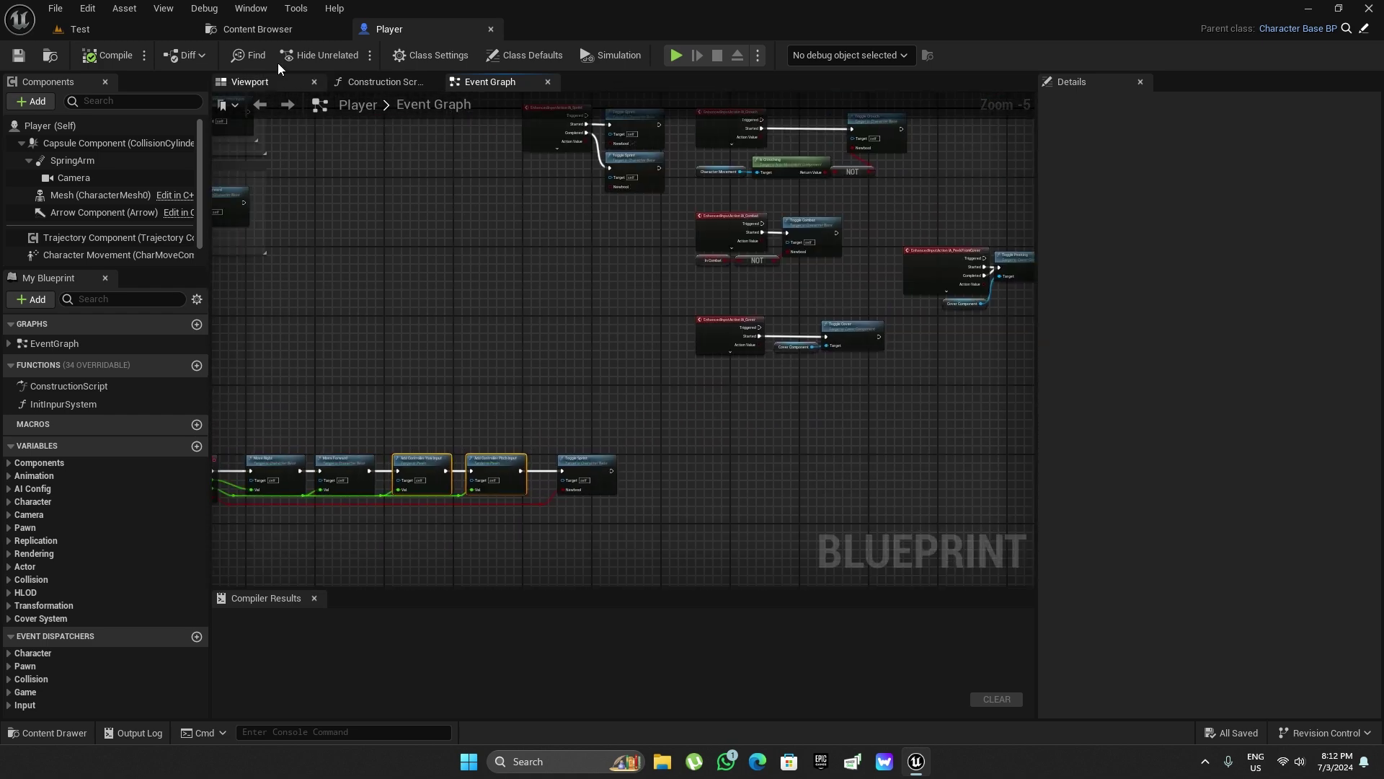
{"action": "left_click", "coordinate": [270, 32]}
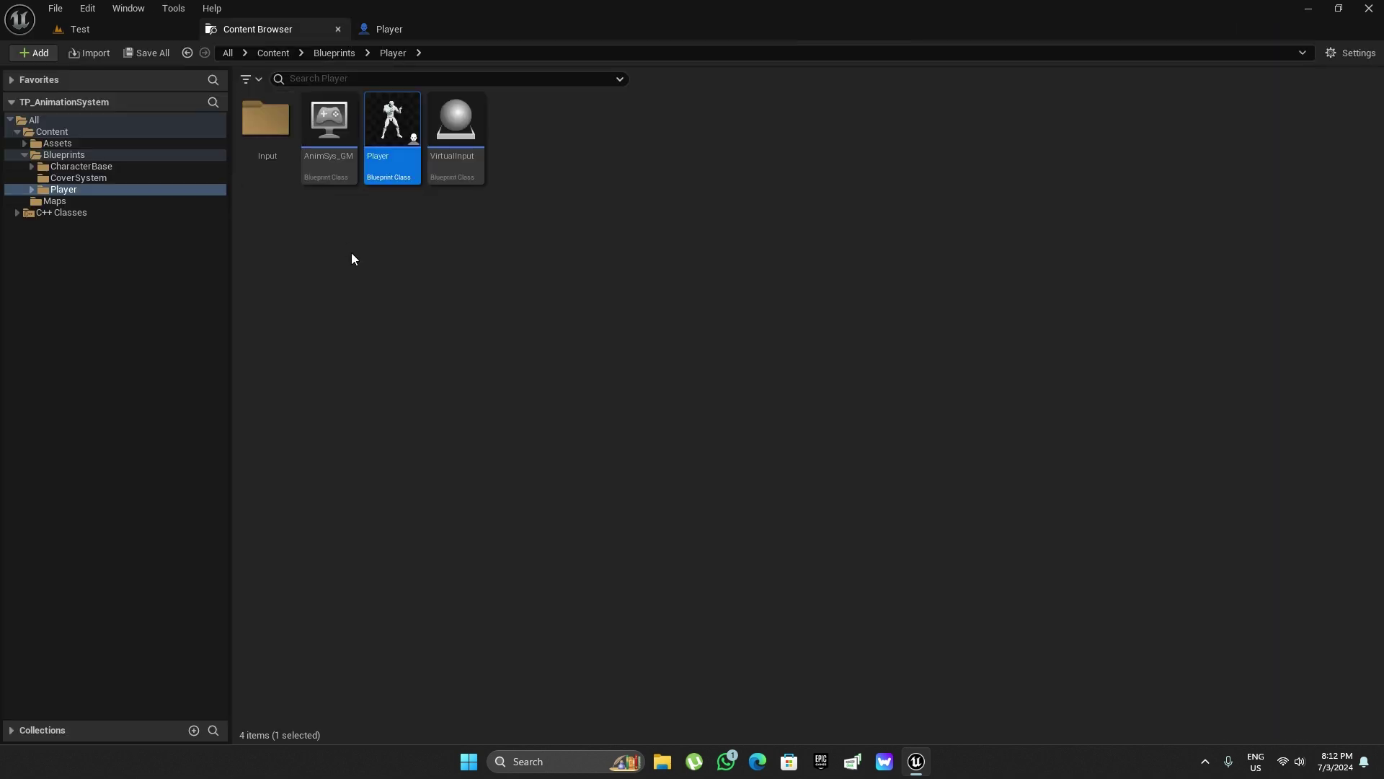
Open the VirtualInput blueprint and inspect its Get All Actors Of Class and Set Timer by Event nodes.
{"action": "double_click", "coordinate": [459, 144]}
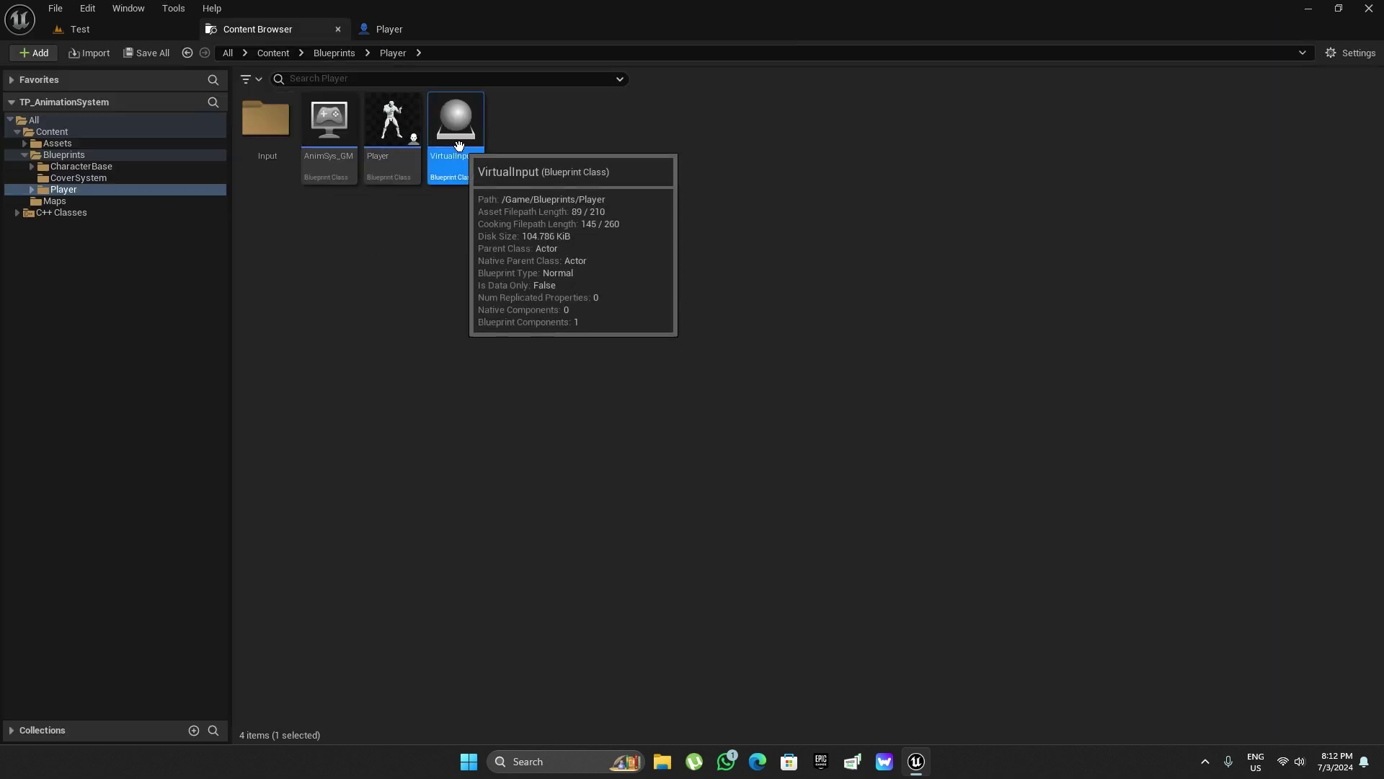
{"action": "scroll", "coordinate": [380, 465], "scroll_direction": "down", "scroll_amount": 3}
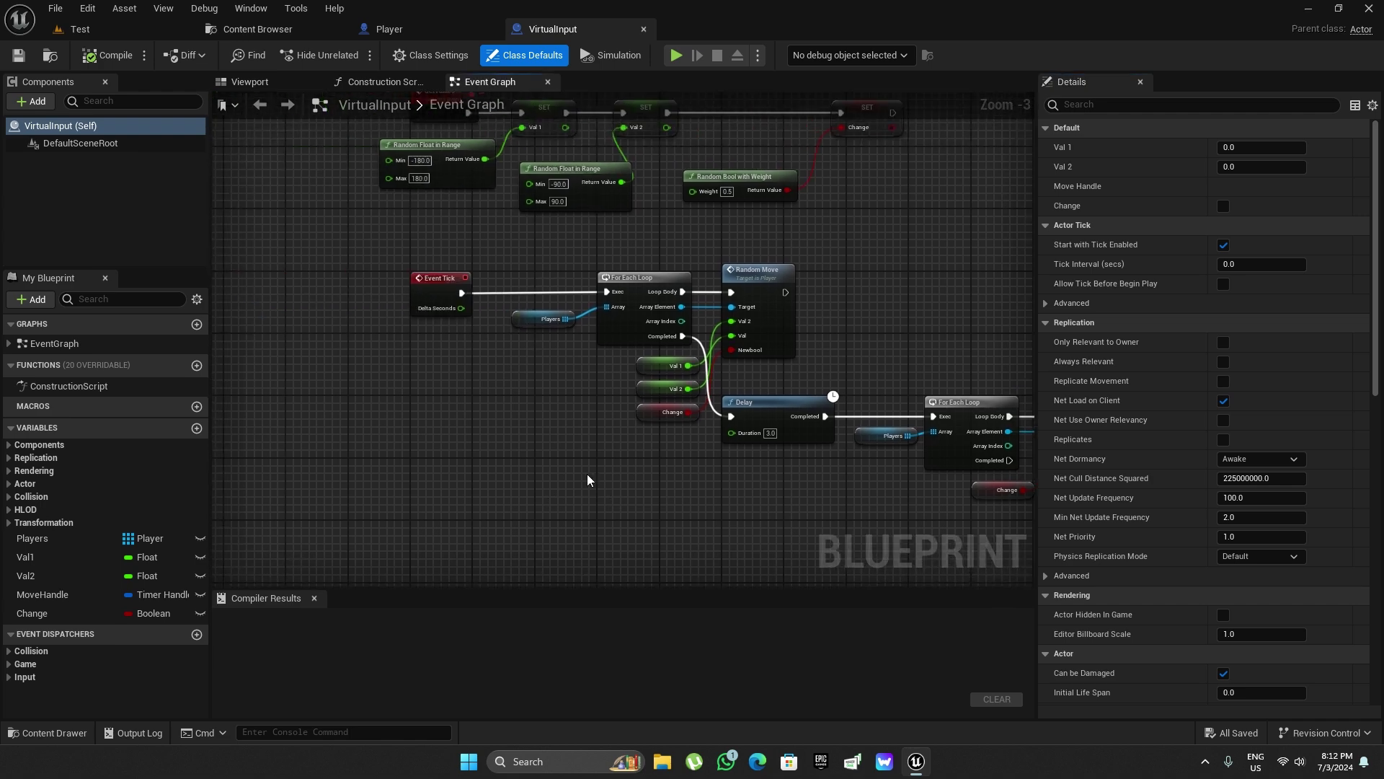
{"action": "scroll", "coordinate": [353, 305], "scroll_direction": "up", "scroll_amount": 3}
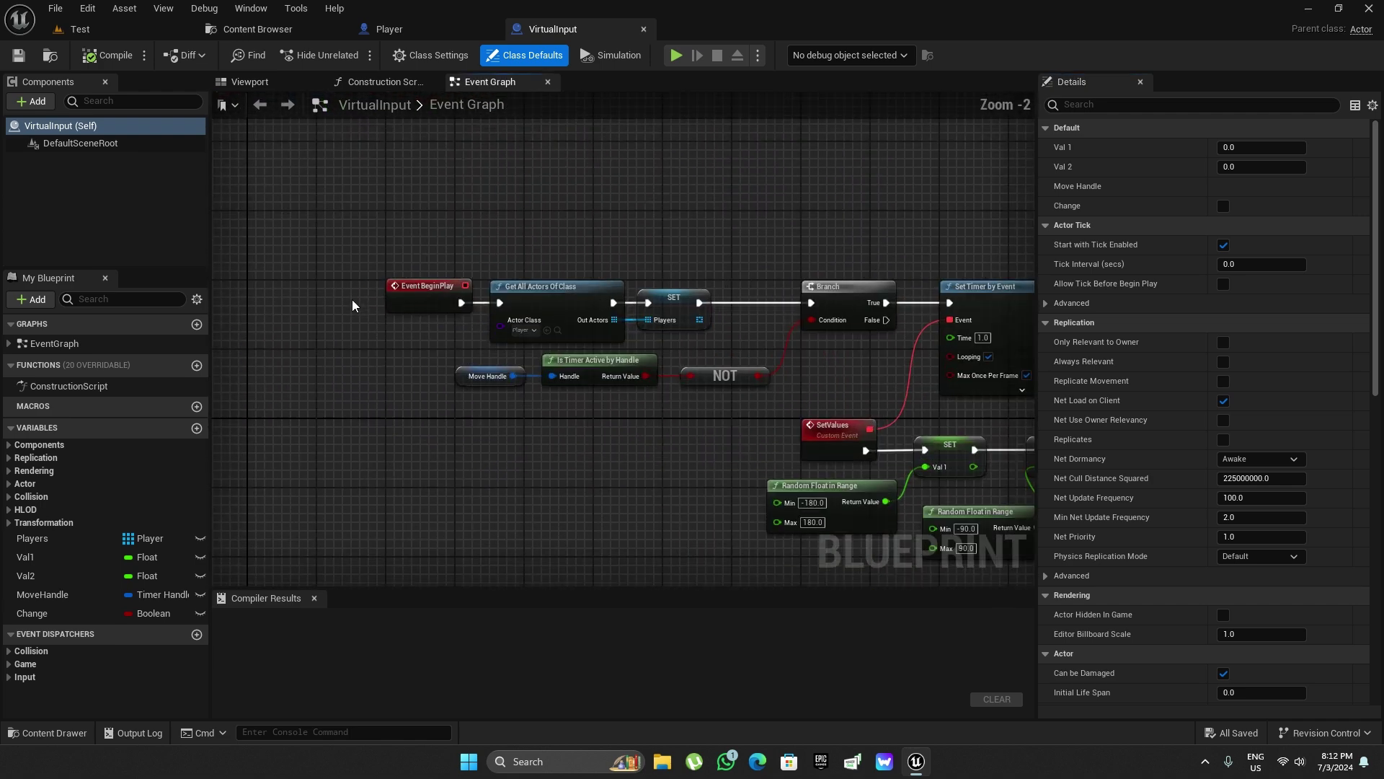
{"action": "left_click", "coordinate": [542, 286]}
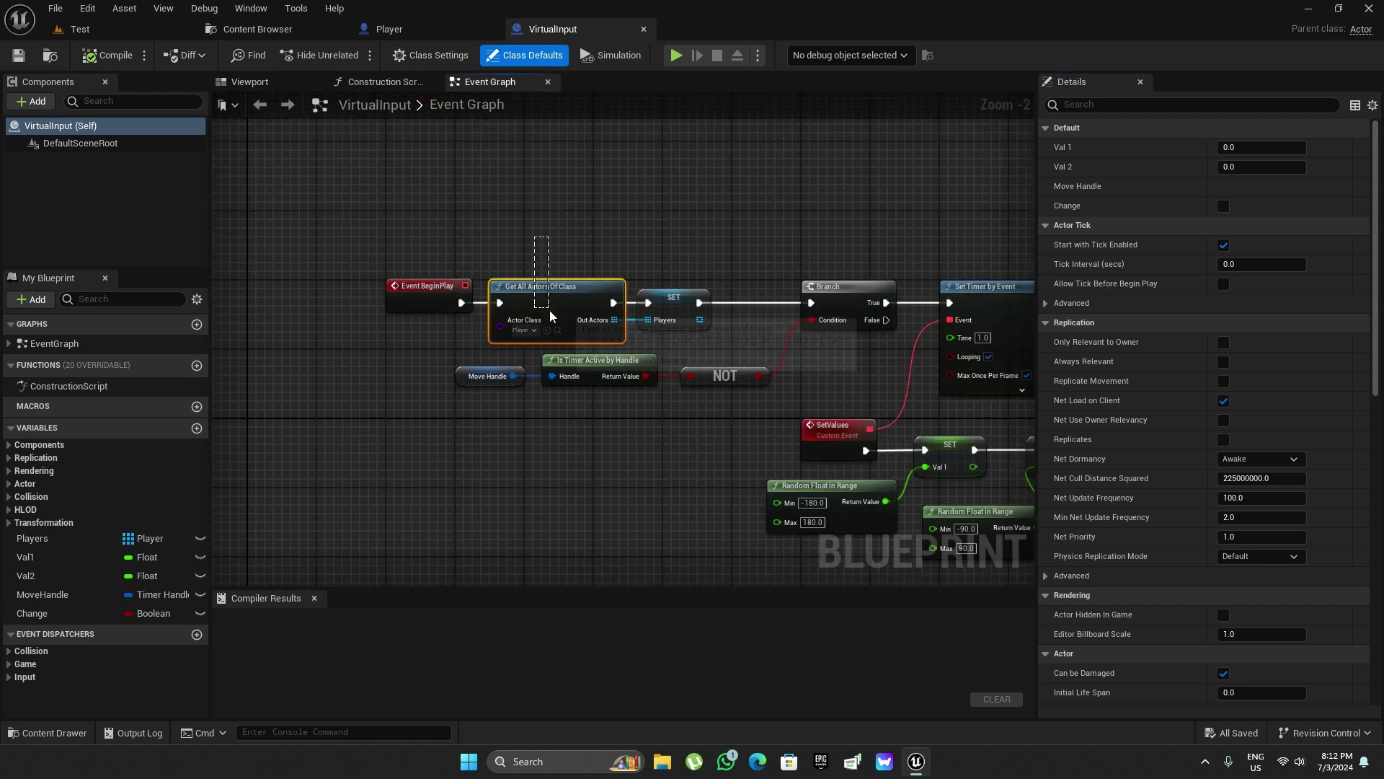
{"action": "right_click_drag", "start_coordinate": [677, 239], "coordinate": [605, 234]}
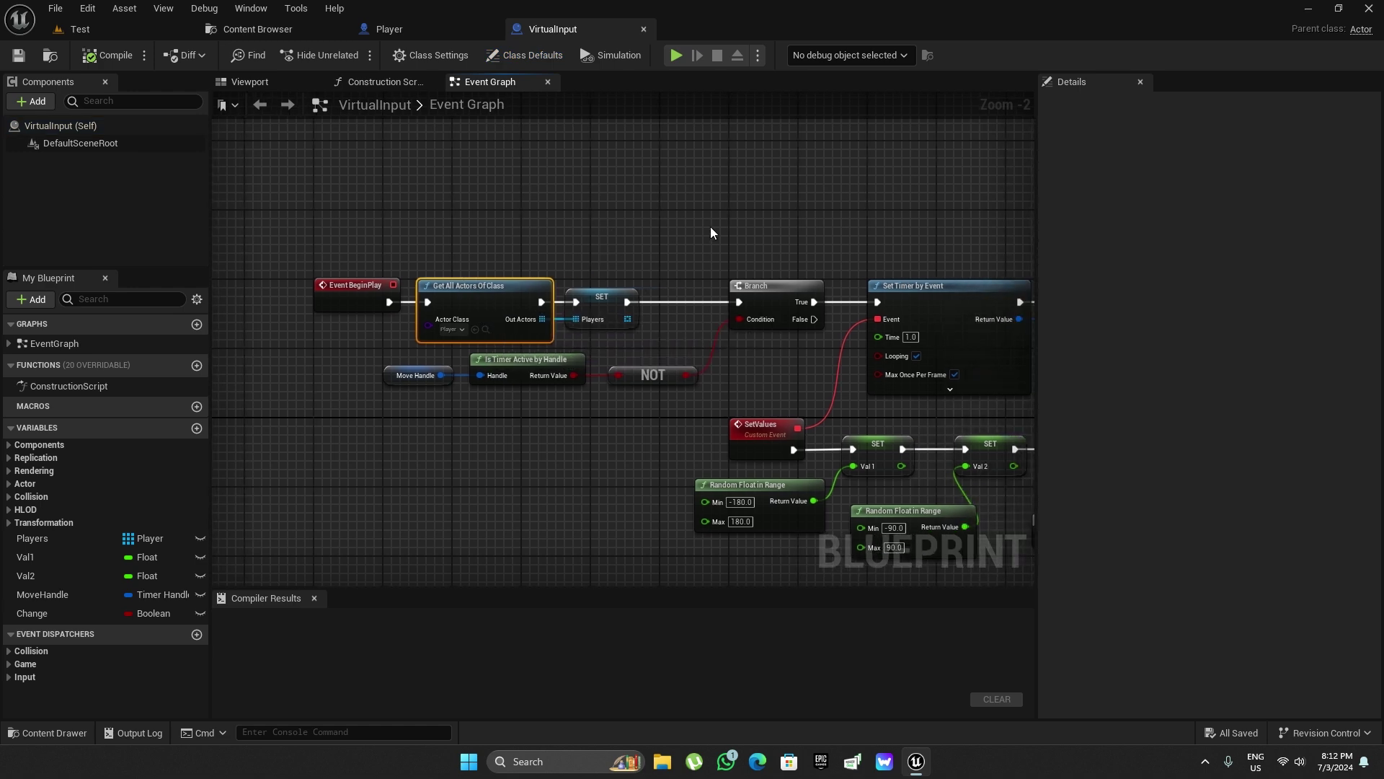
{"action": "right_click_drag", "start_coordinate": [711, 232], "coordinate": [484, 201]}
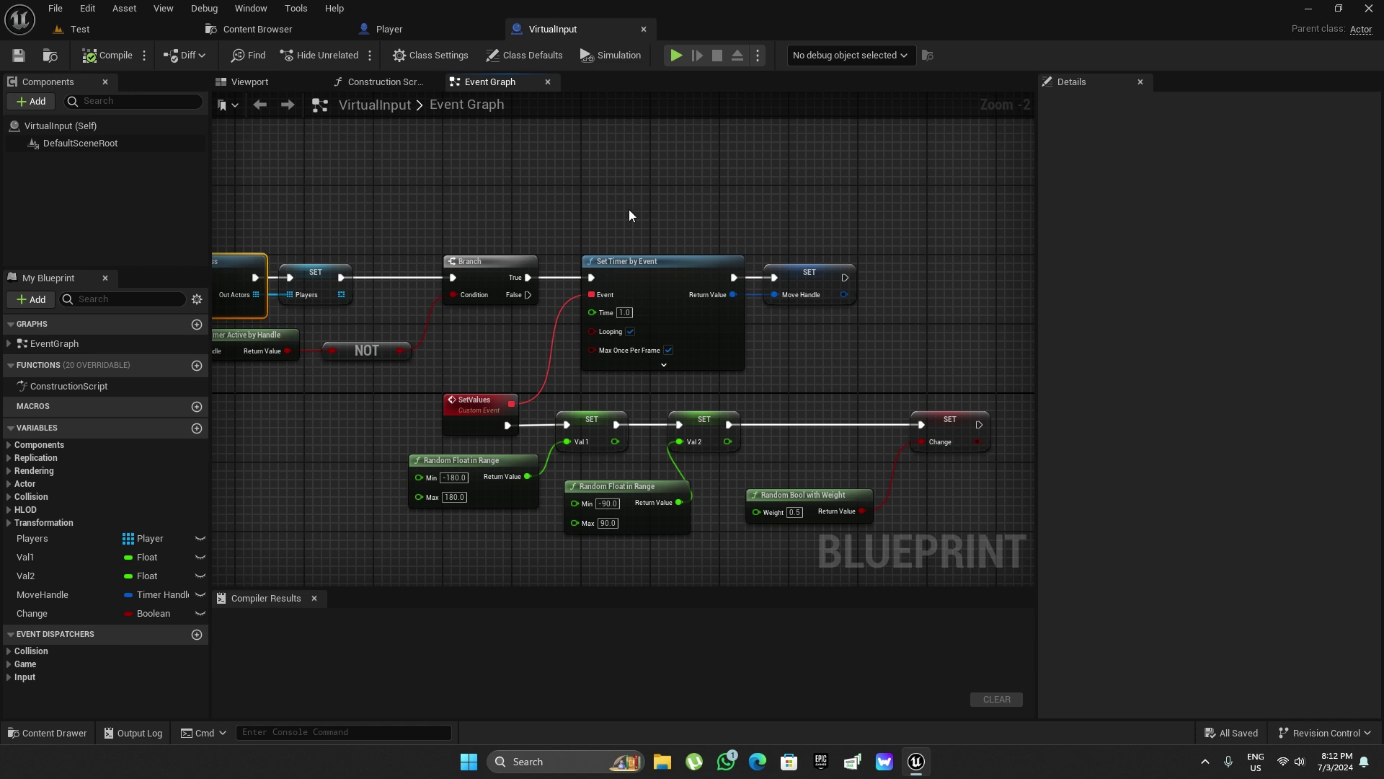
{"action": "left_click", "coordinate": [661, 318]}
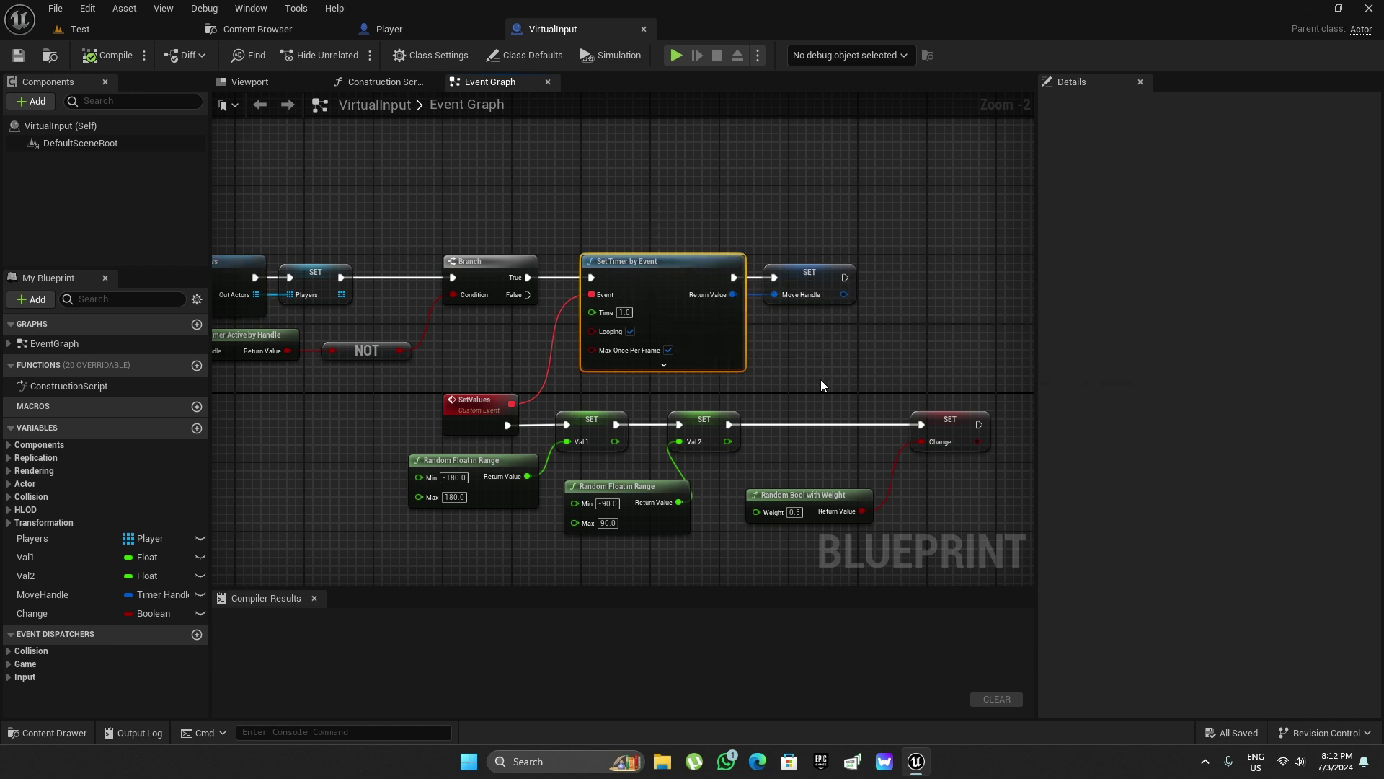
Inspect the Event Tick nodes, Branch, and the three SET nodes.
{"action": "right_click_drag", "start_coordinate": [819, 386], "coordinate": [775, 215]}
{"action": "right_click_drag", "start_coordinate": [621, 227], "coordinate": [630, 264]}
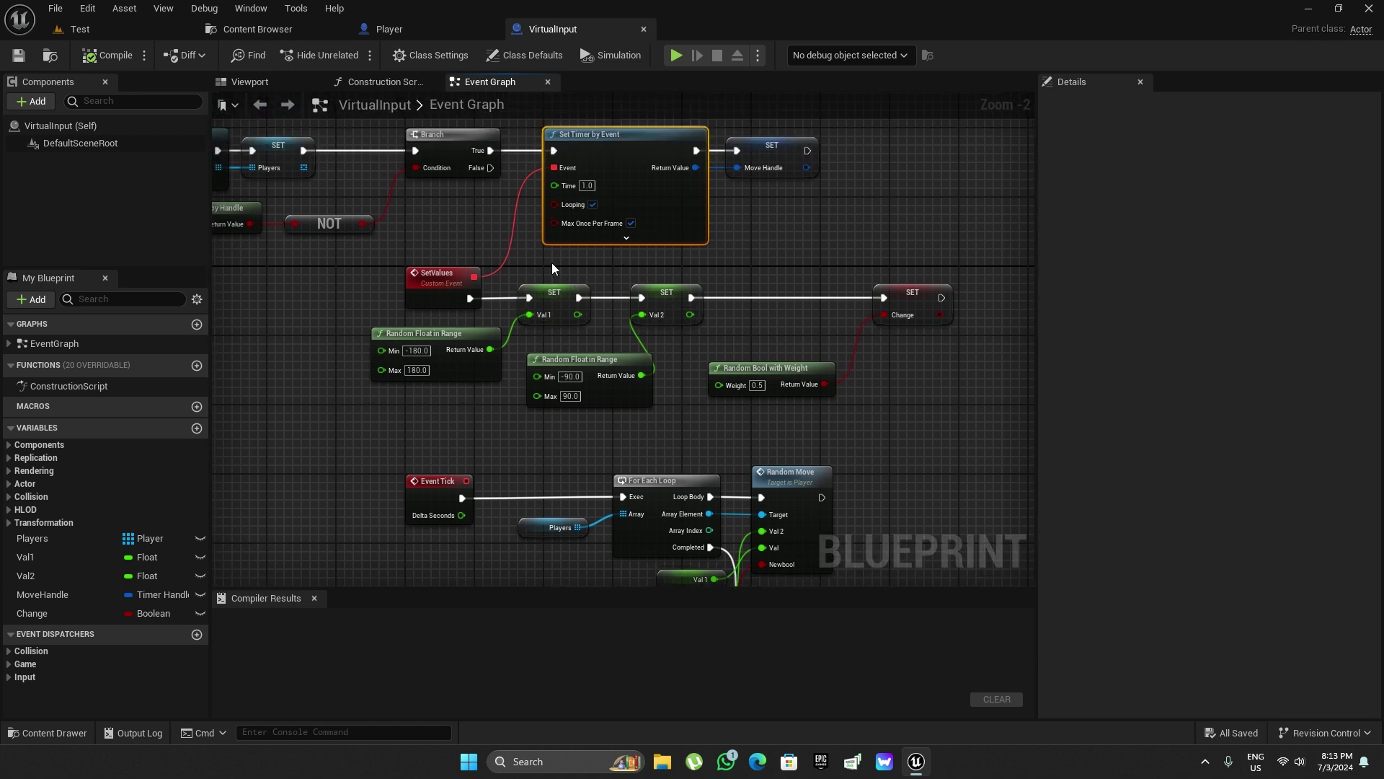
{"action": "left_click_drag", "start_coordinate": [551, 268], "coordinate": [934, 335]}
{"action": "right_click_drag", "start_coordinate": [911, 448], "coordinate": [896, 246]}
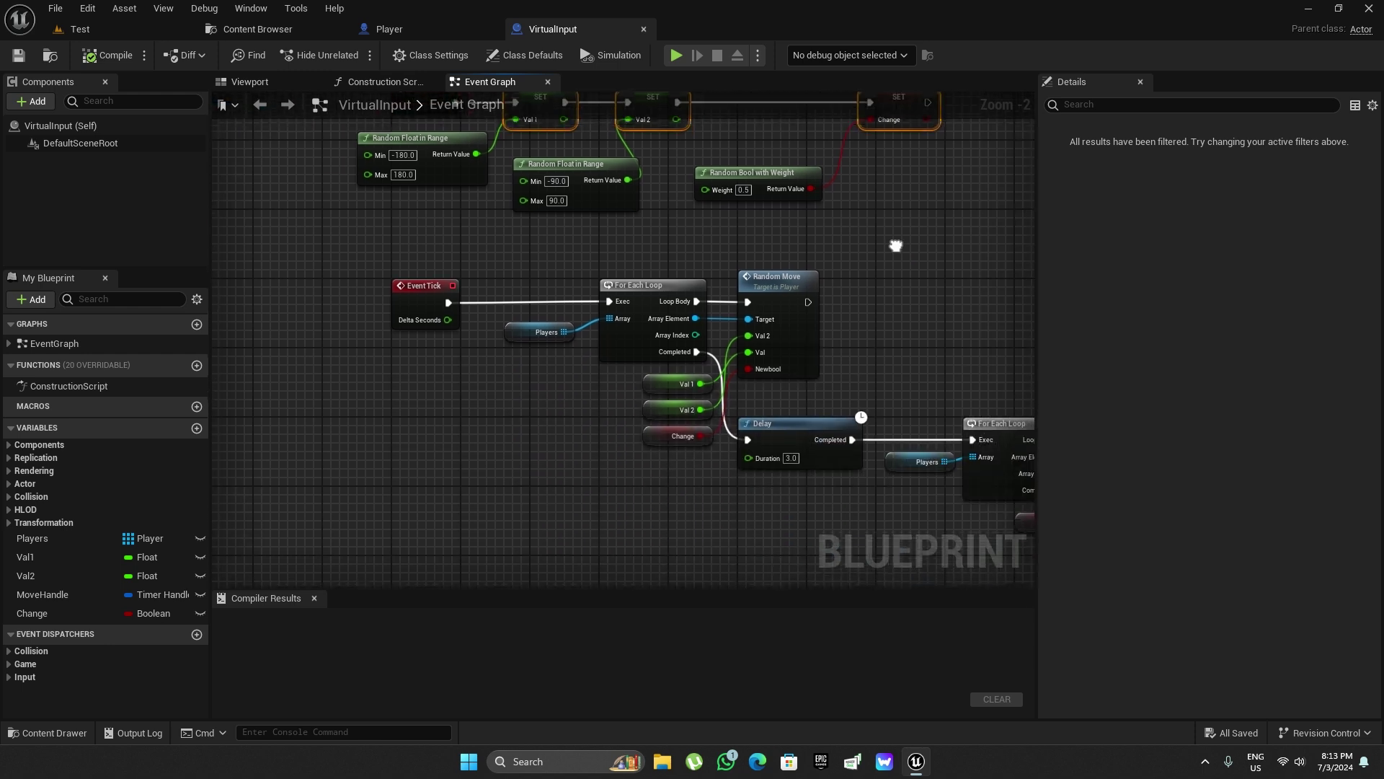
{"action": "right_click_drag", "start_coordinate": [928, 323], "coordinate": [644, 297]}
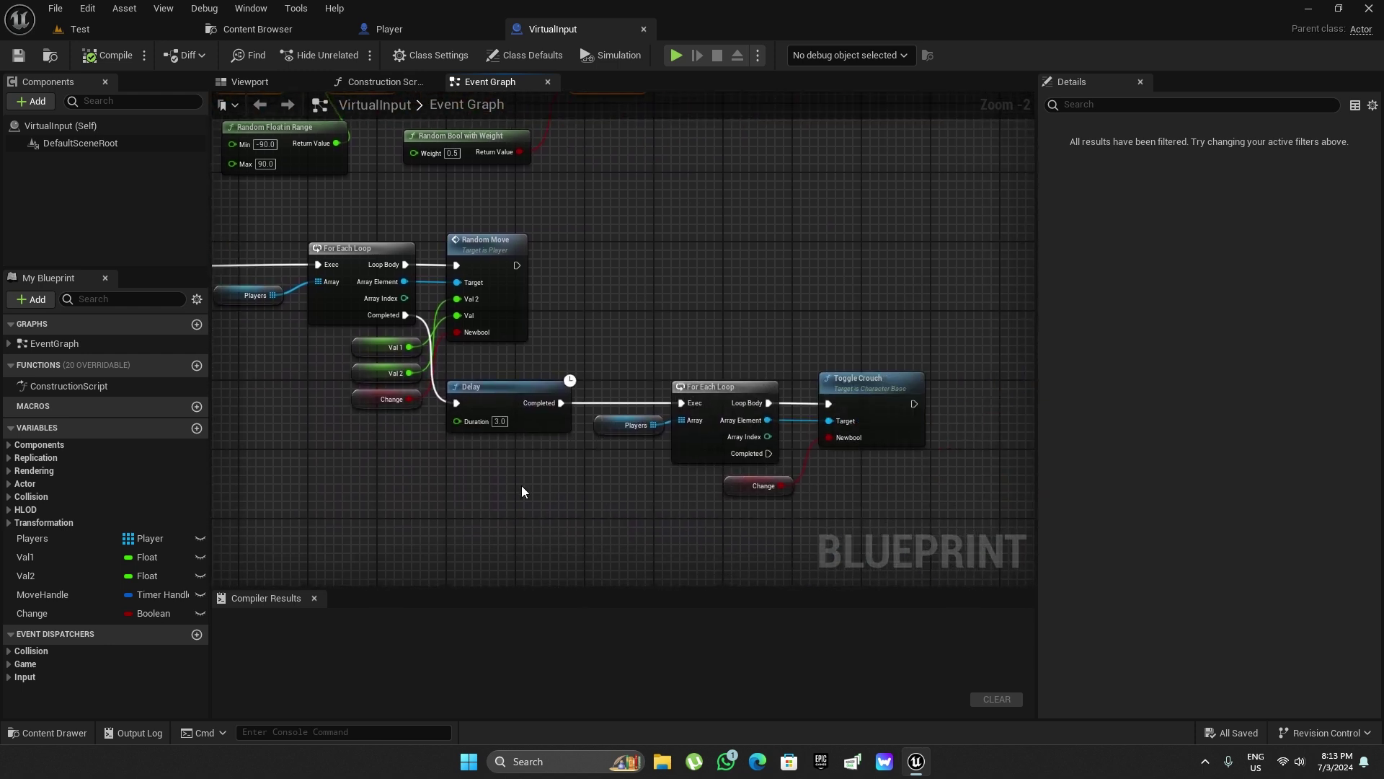
{"action": "right_click_drag", "start_coordinate": [522, 486], "coordinate": [646, 484]}
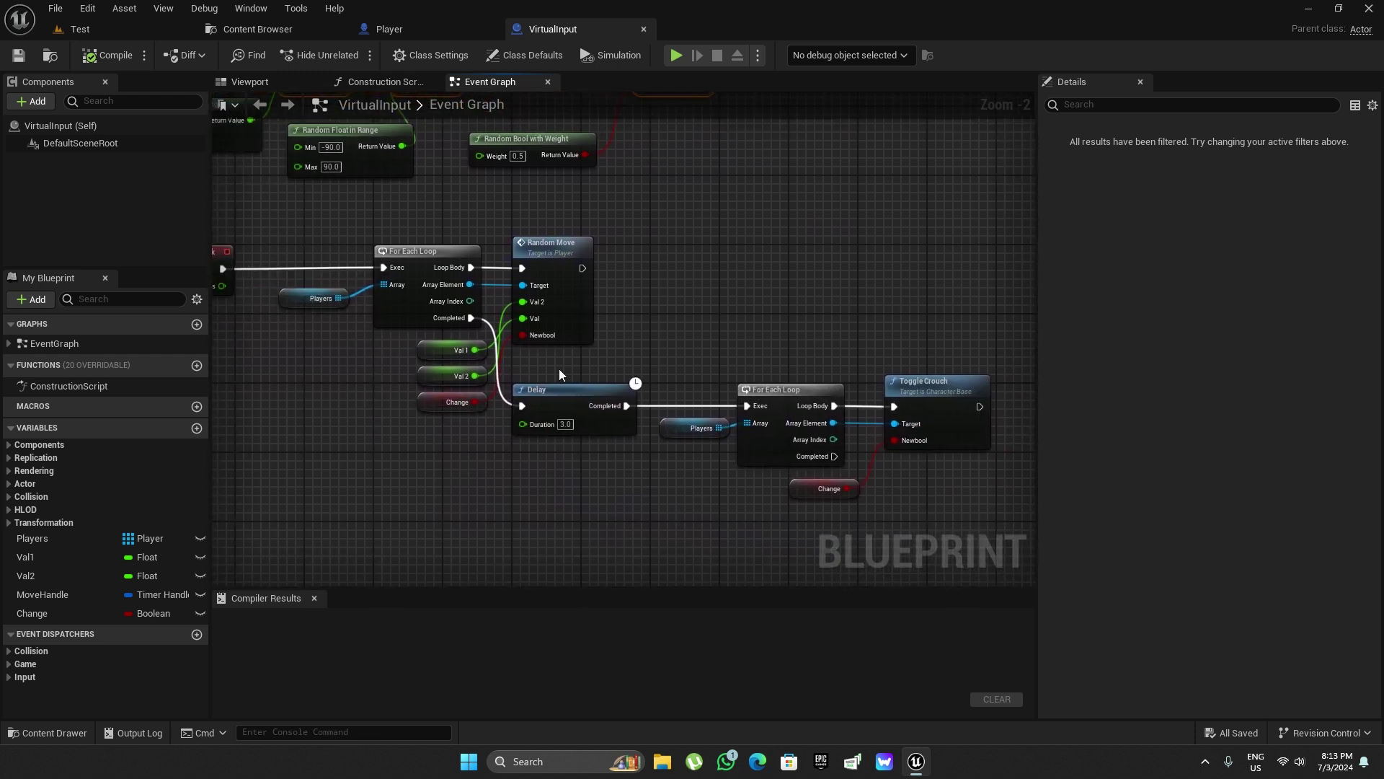
Select the Random Move node, the Val 1 and Val 2 nodes, and the Toggle Crouch node.
{"action": "left_click", "coordinate": [565, 288]}
{"action": "right_click_drag", "start_coordinate": [618, 299], "coordinate": [659, 302]}
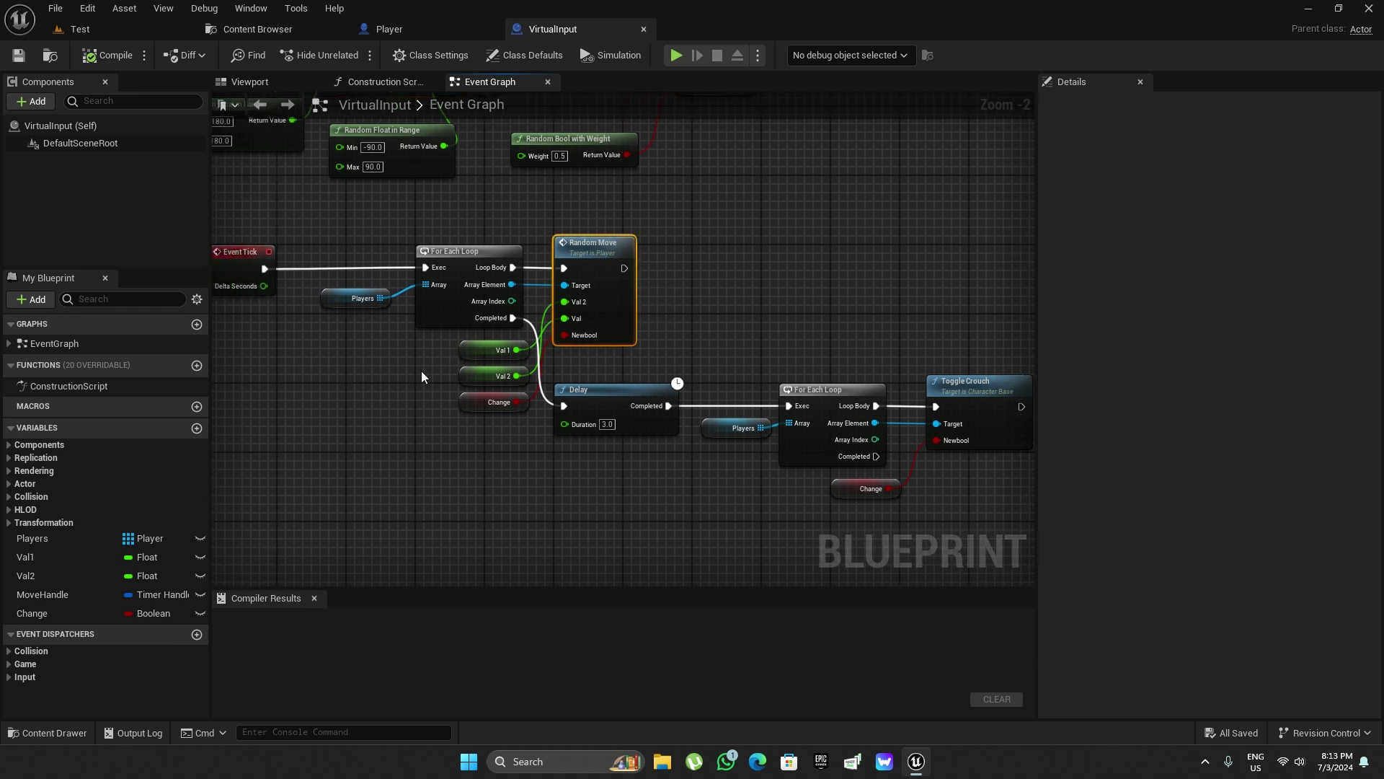
{"action": "left_click_drag", "start_coordinate": [446, 335], "coordinate": [513, 383]}
{"action": "right_click_drag", "start_coordinate": [772, 322], "coordinate": [584, 325]}
{"action": "left_click_drag", "start_coordinate": [777, 339], "coordinate": [803, 483]}
{"action": "right_click_drag", "start_coordinate": [749, 492], "coordinate": [831, 478]}
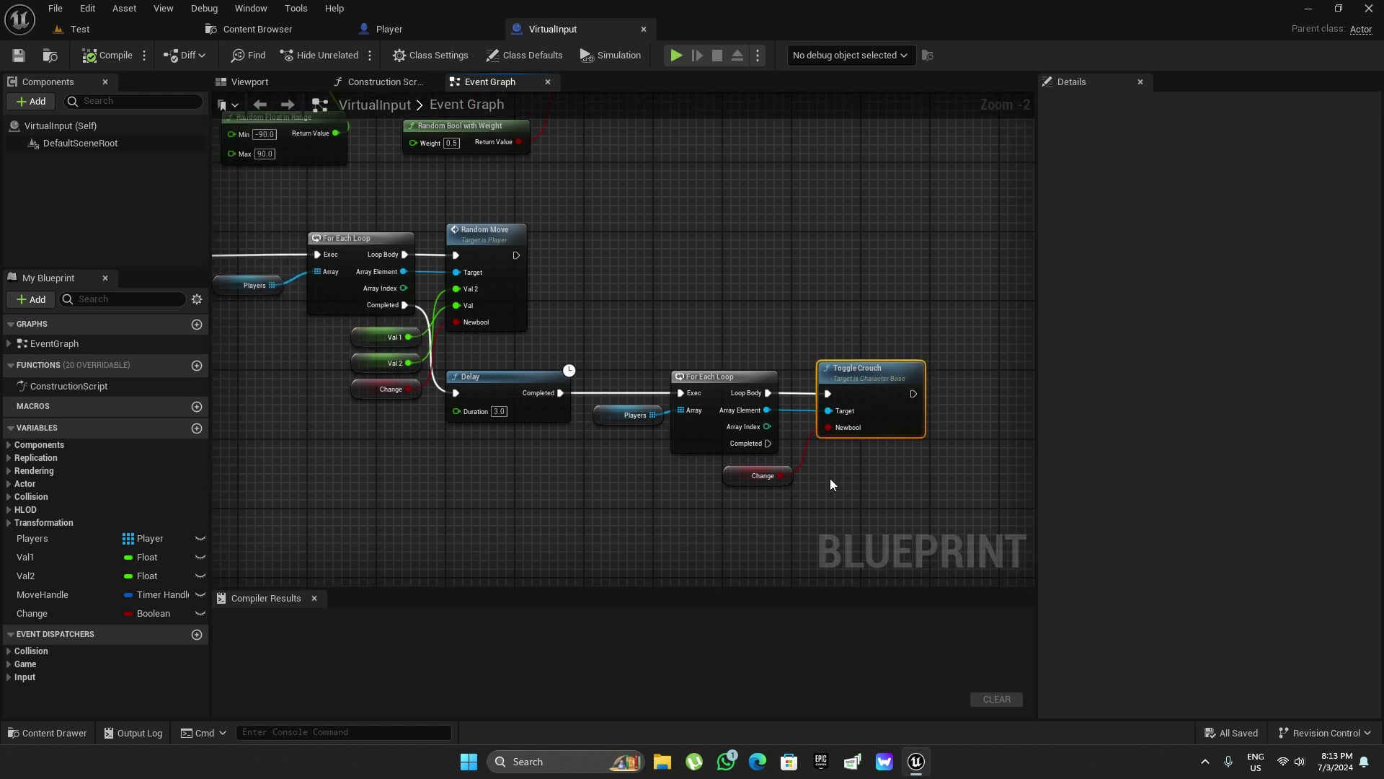
{"action": "right_click_drag", "start_coordinate": [533, 469], "coordinate": [599, 491]}
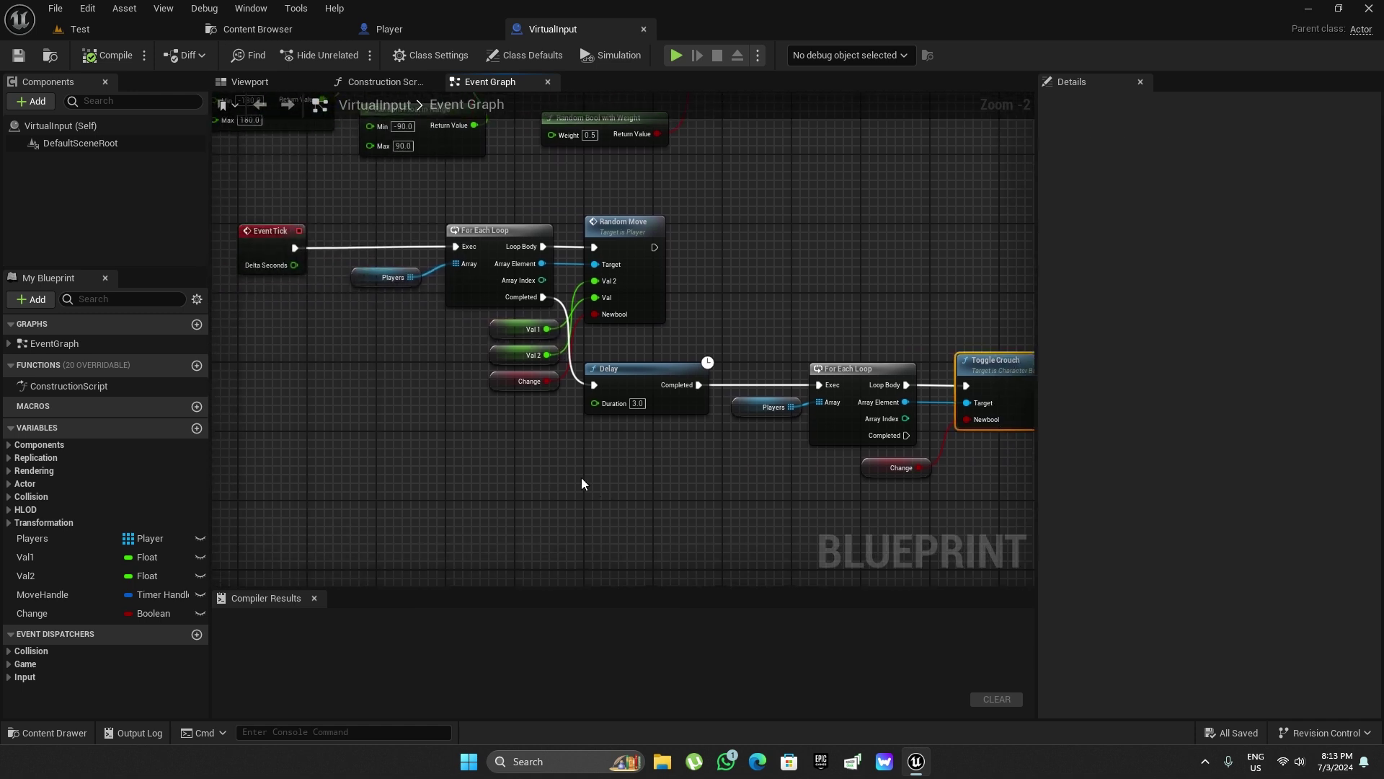
{"action": "scroll", "coordinate": [582, 483], "scroll_direction": "down", "scroll_amount": 1}
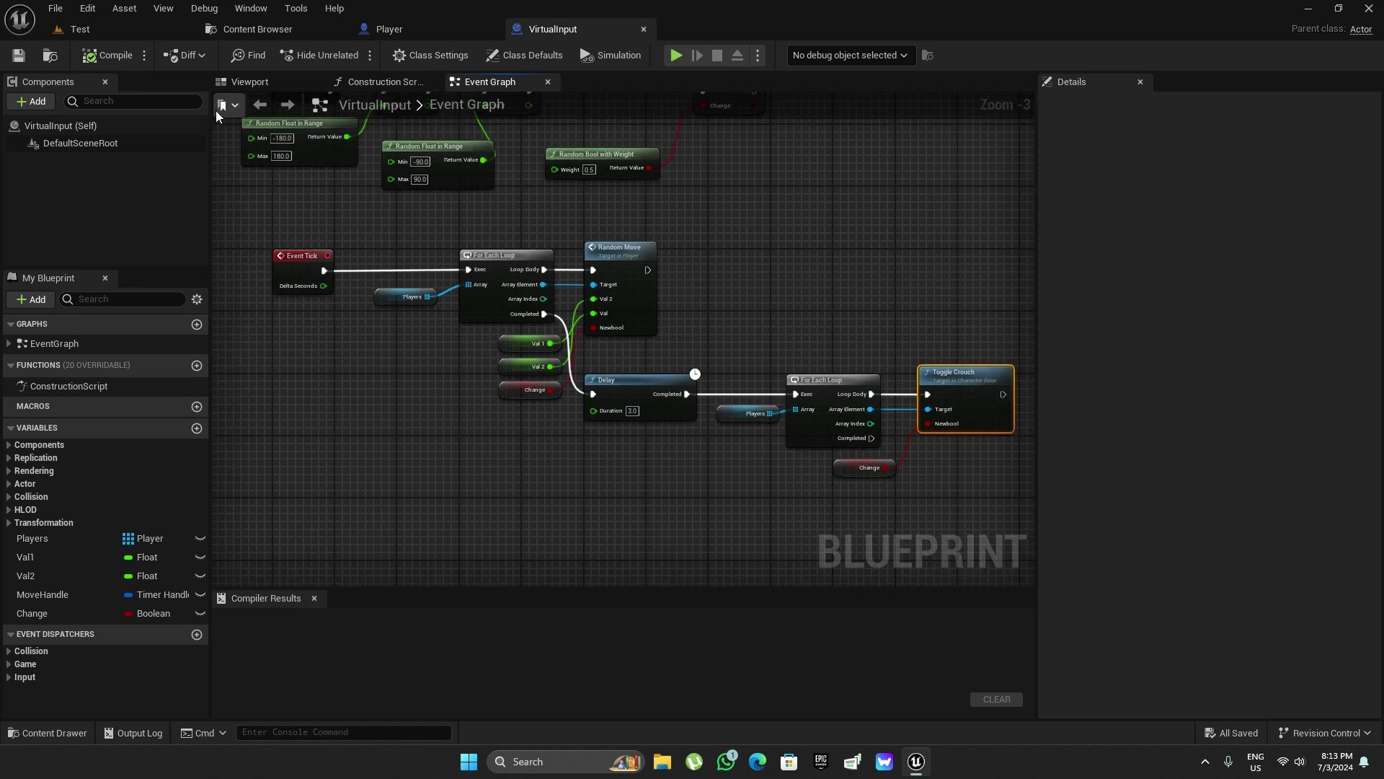
Open AnimSysAnimBP from CharacterBase/AnimationLogic and select the two nodes in its Event Graph.
{"action": "left_click", "coordinate": [260, 31]}
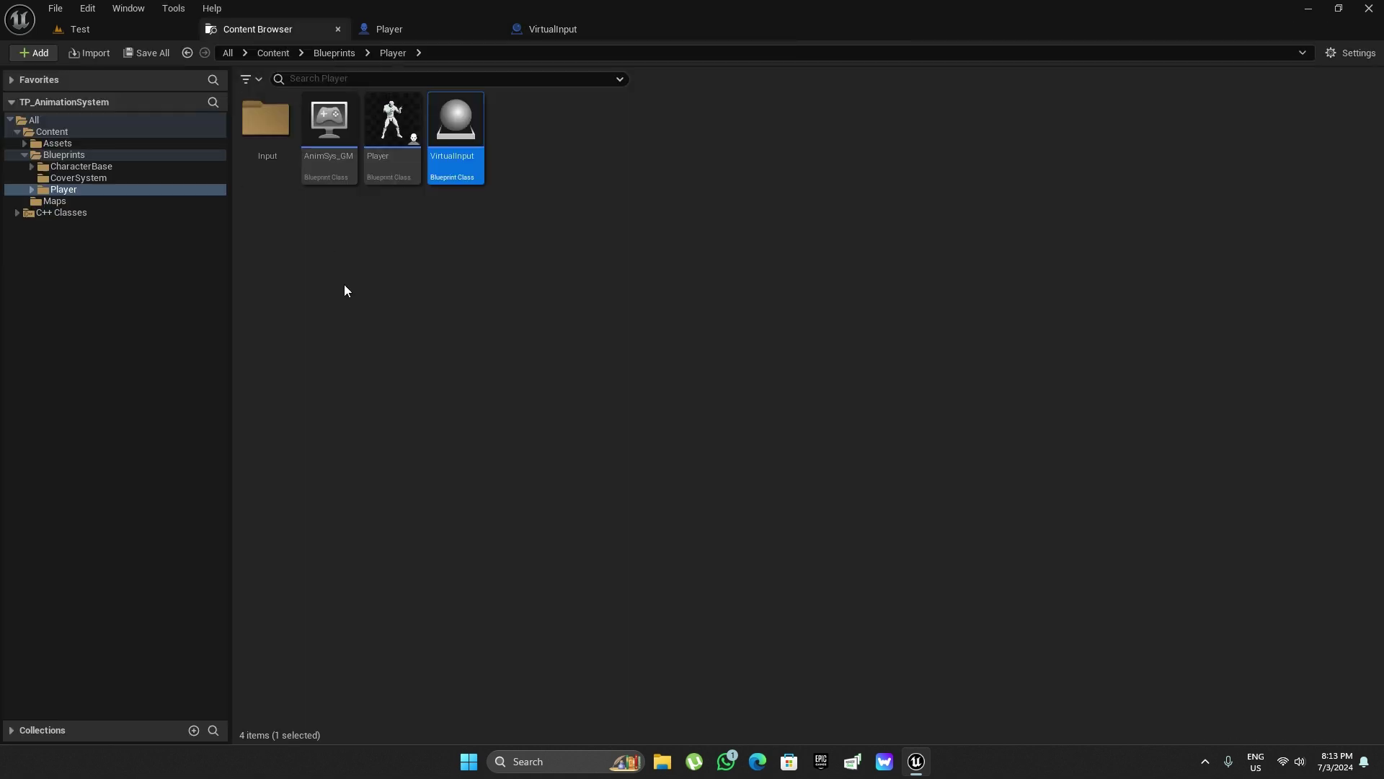
{"action": "left_click", "coordinate": [79, 167]}
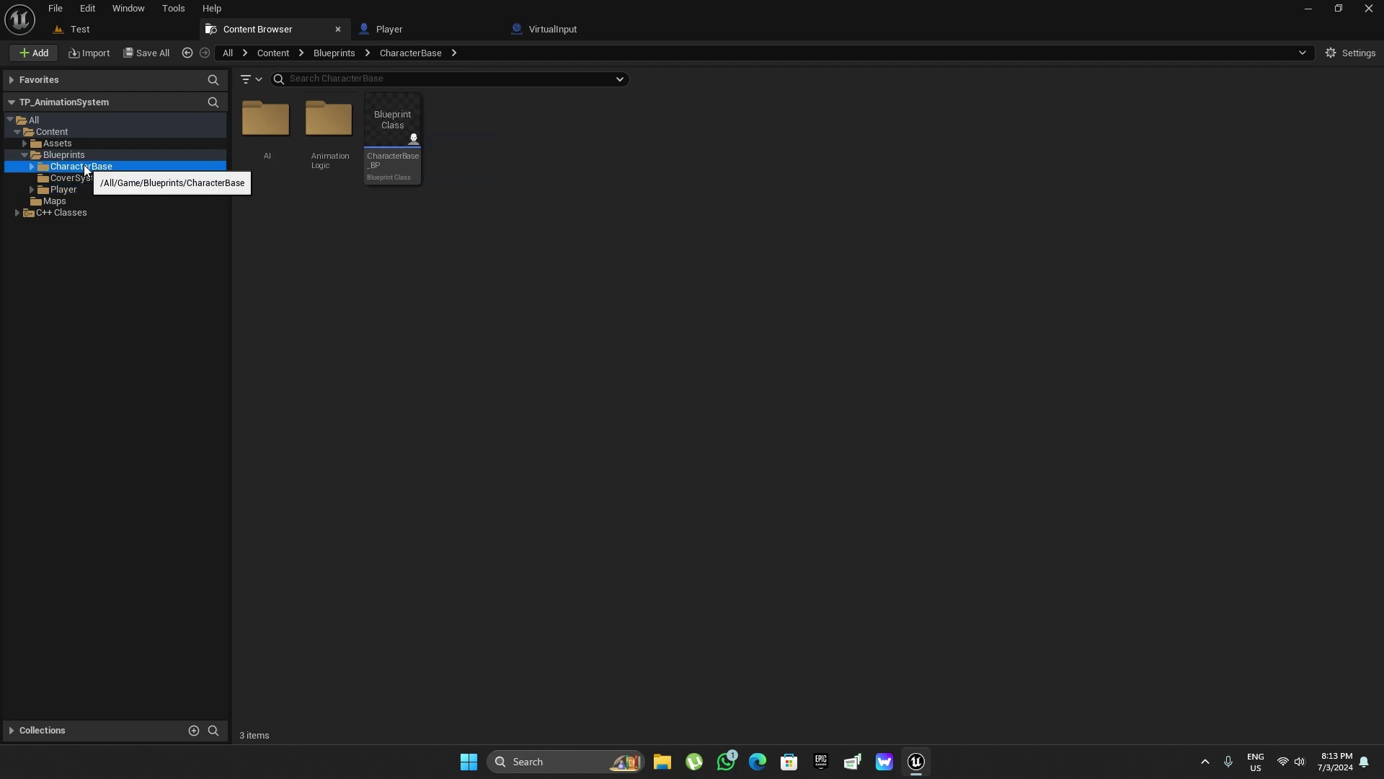
{"action": "double_click", "coordinate": [326, 166]}
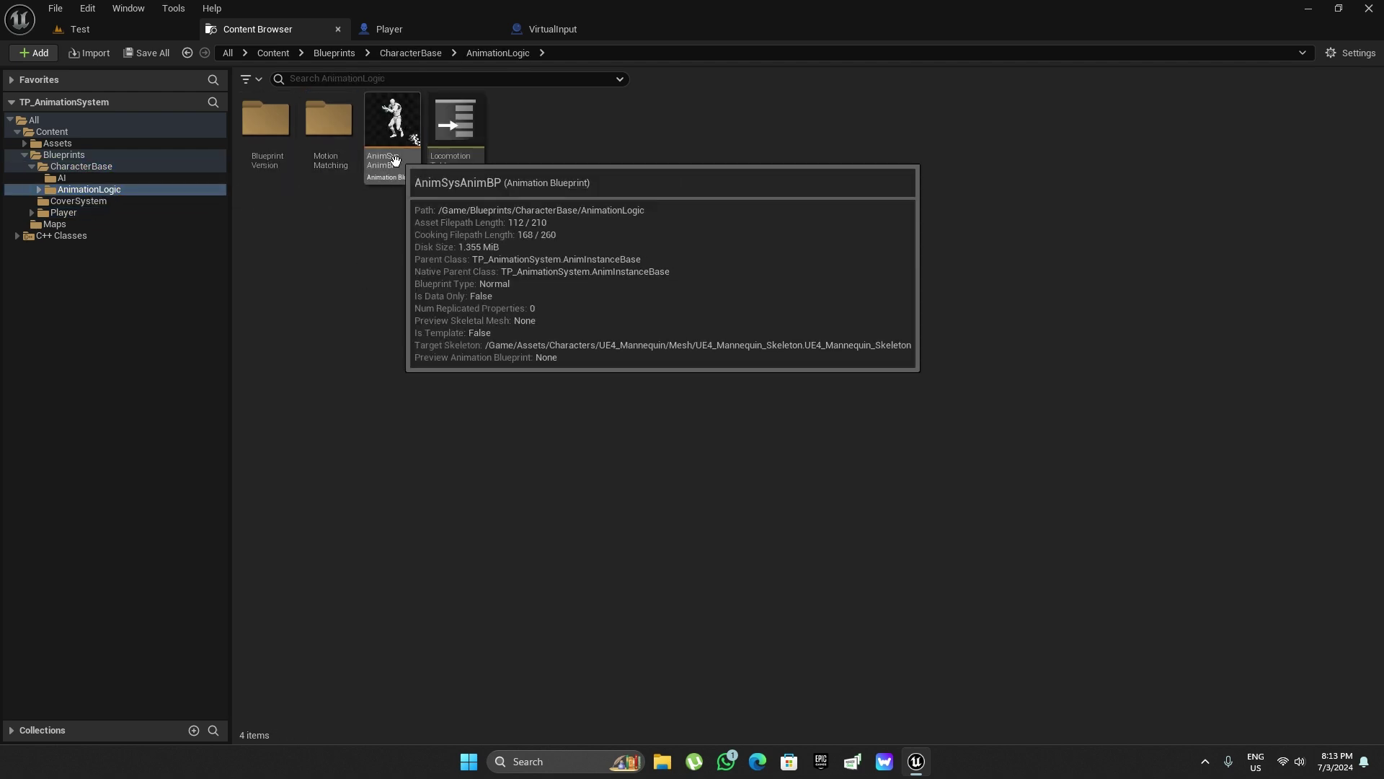
{"action": "double_click", "coordinate": [399, 131]}
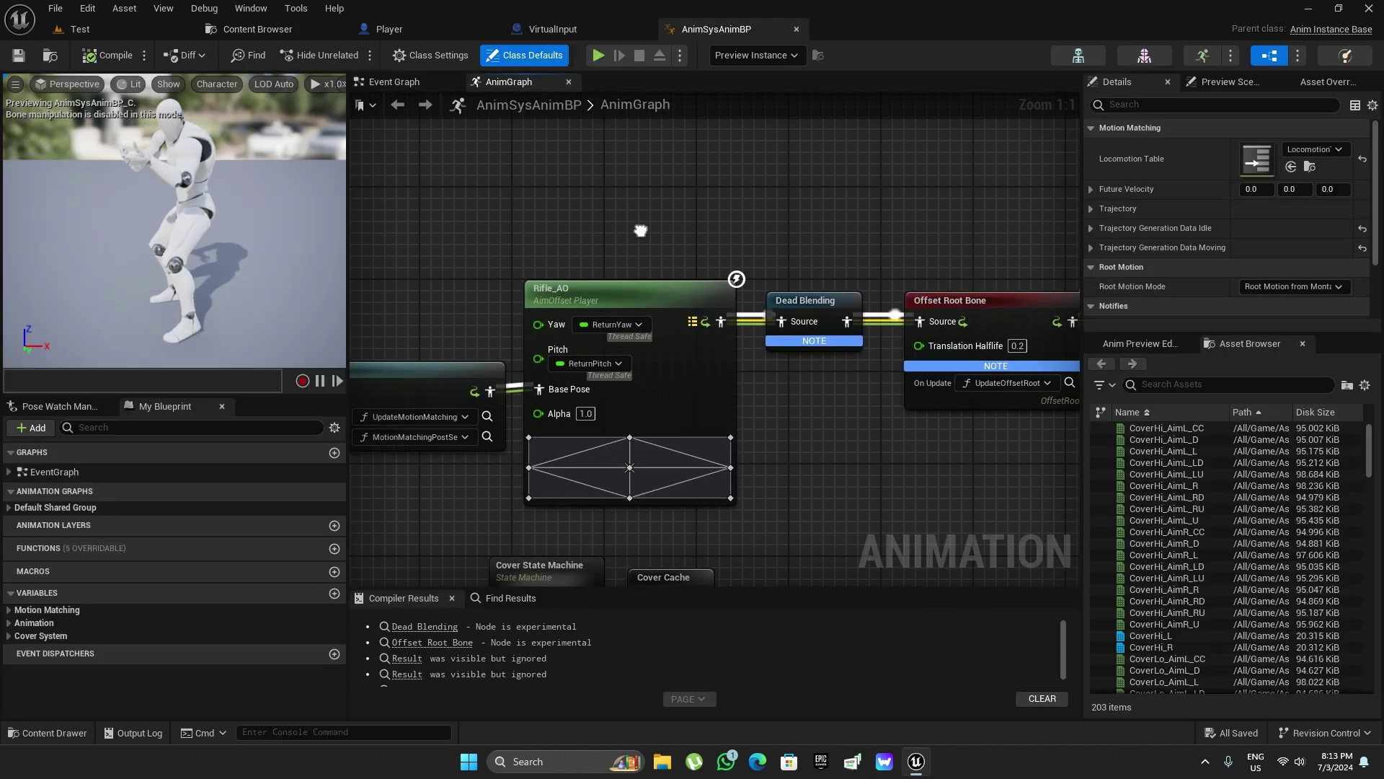
{"action": "left_click", "coordinate": [405, 88]}
{"action": "left_click_drag", "start_coordinate": [391, 252], "coordinate": [722, 519]}
Open ABP_Test from Blueprint Version and inspect its Set State Data, Generate Trajectory and initialize event nodes.
{"action": "left_click", "coordinate": [245, 31]}
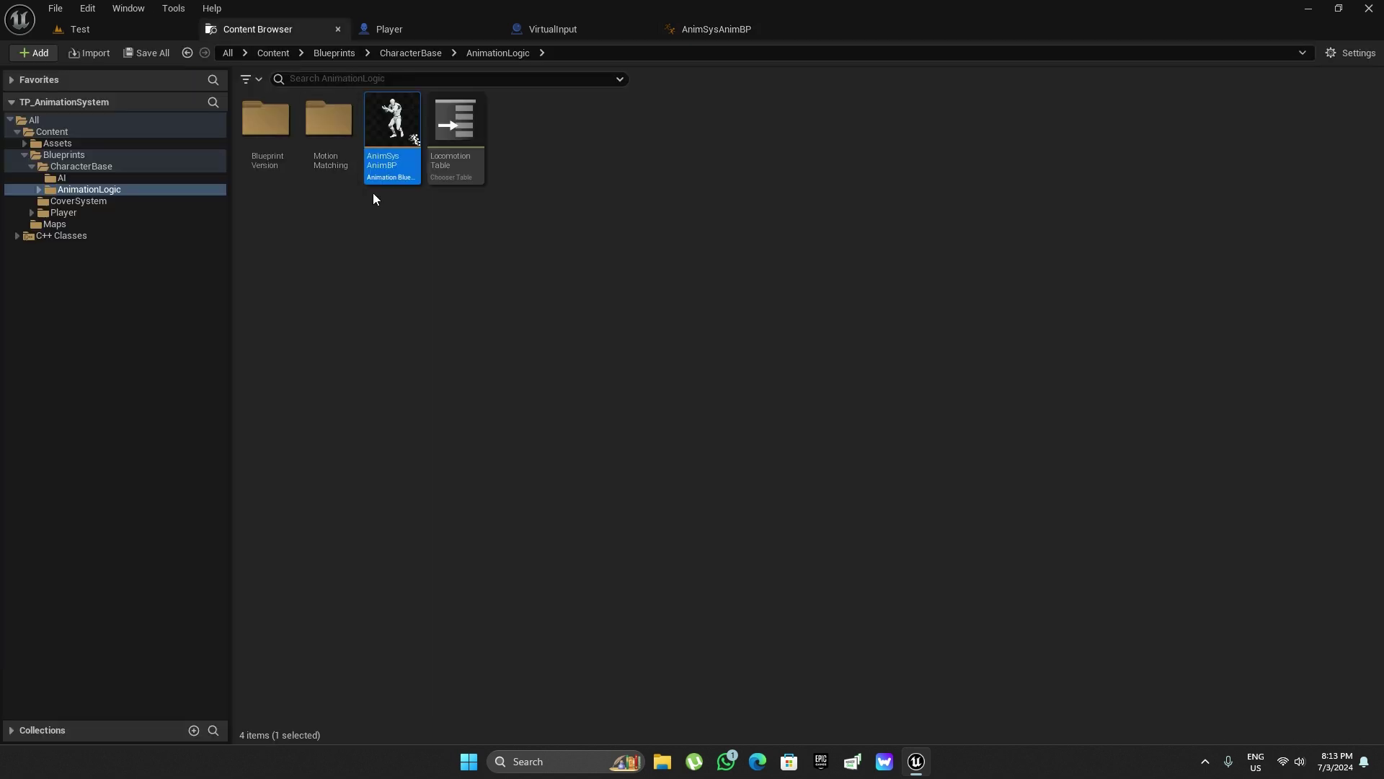
{"action": "double_click", "coordinate": [269, 168]}
{"action": "double_click", "coordinate": [277, 155]}
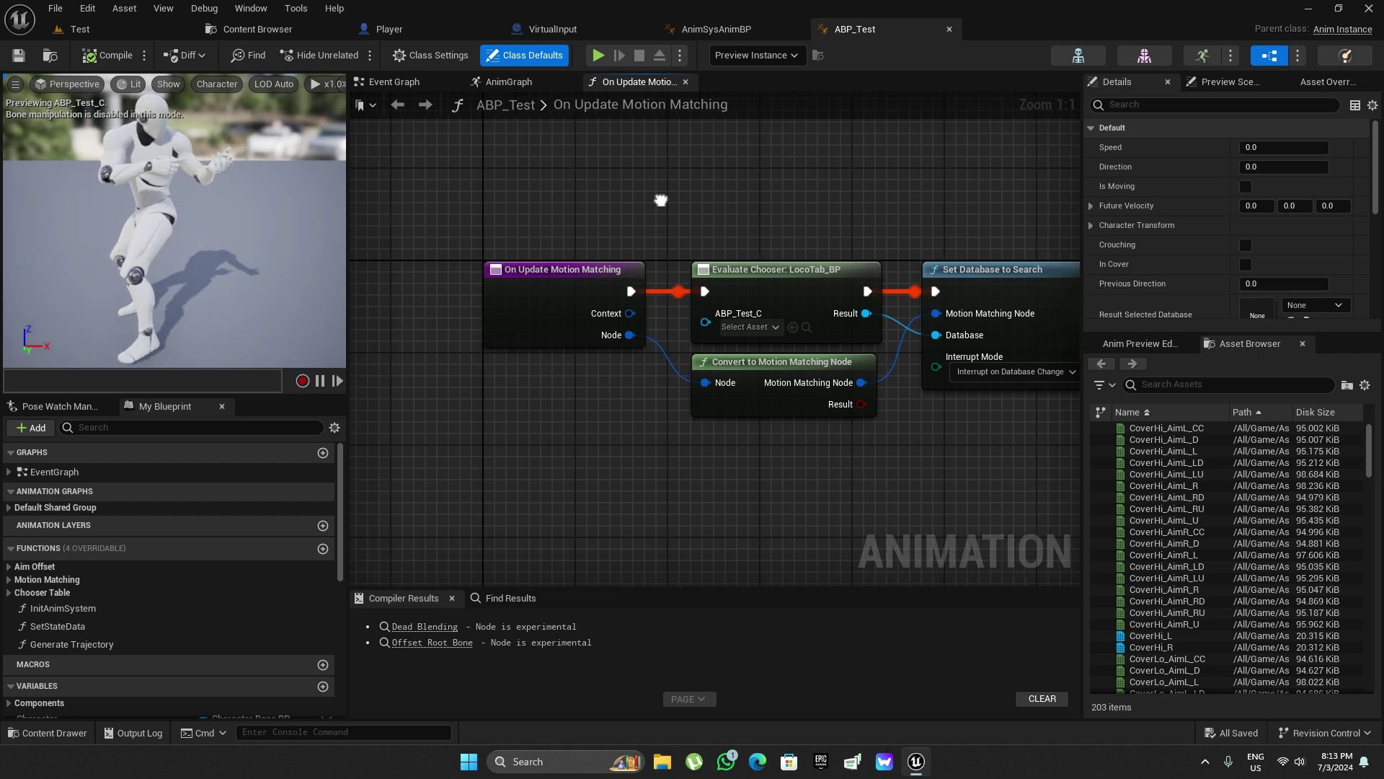
{"action": "left_click", "coordinate": [405, 81]}
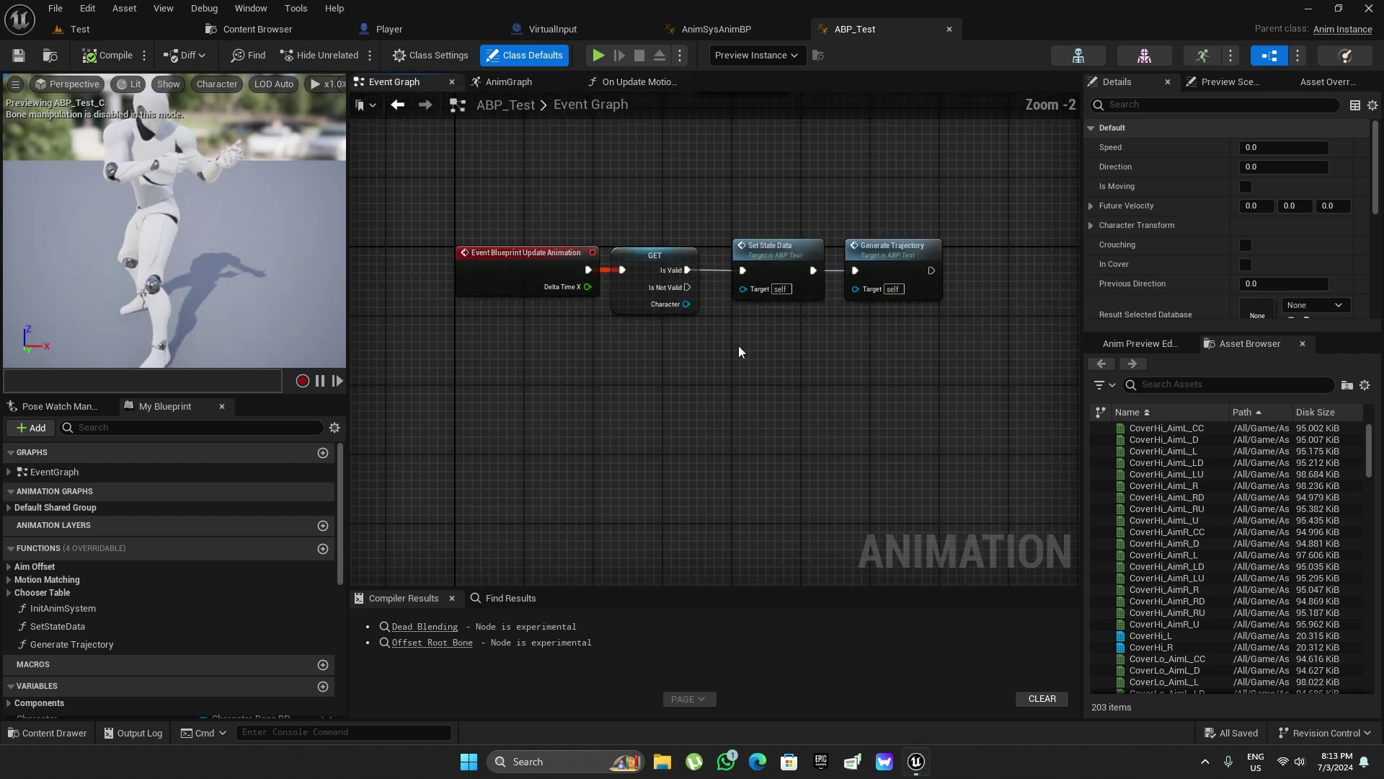
{"action": "left_click_drag", "start_coordinate": [639, 235], "coordinate": [813, 394]}
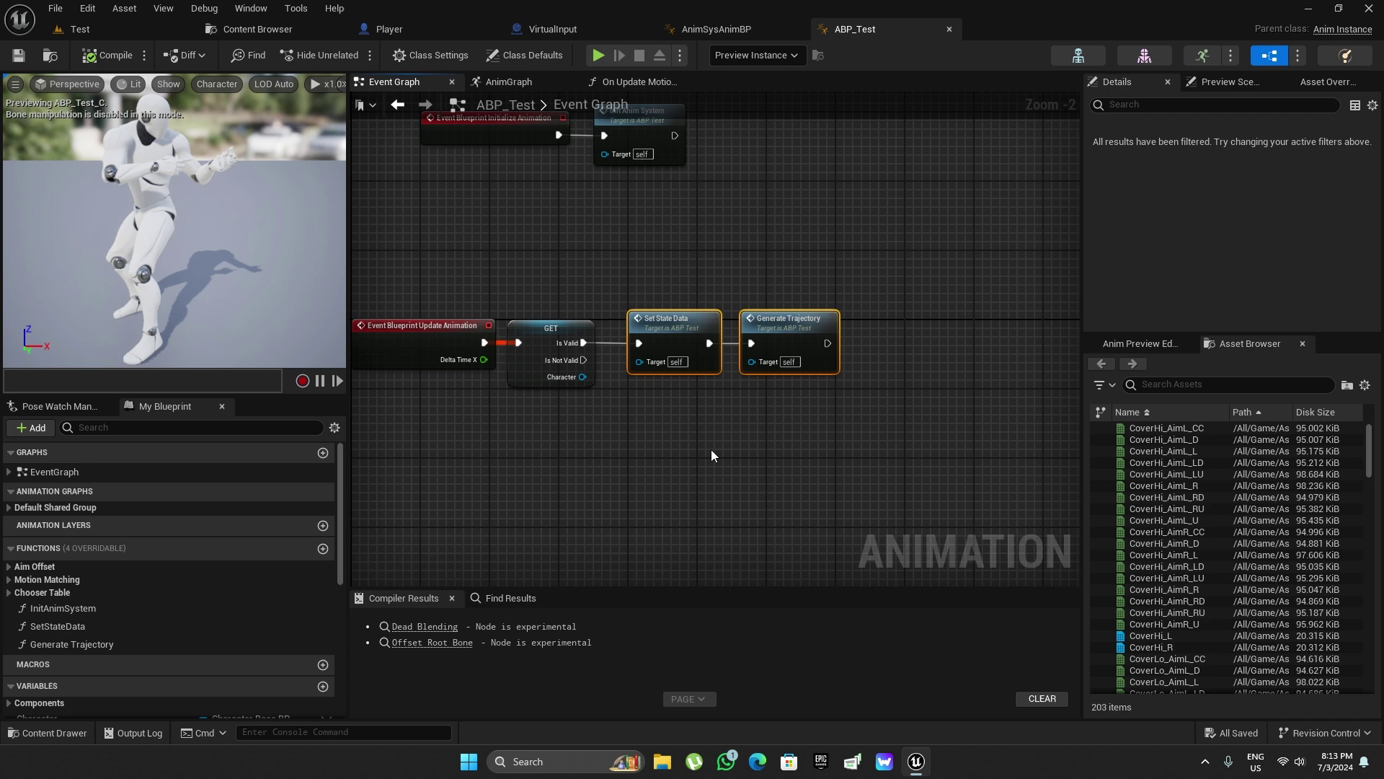
{"action": "right_click_drag", "start_coordinate": [588, 441], "coordinate": [647, 525]}
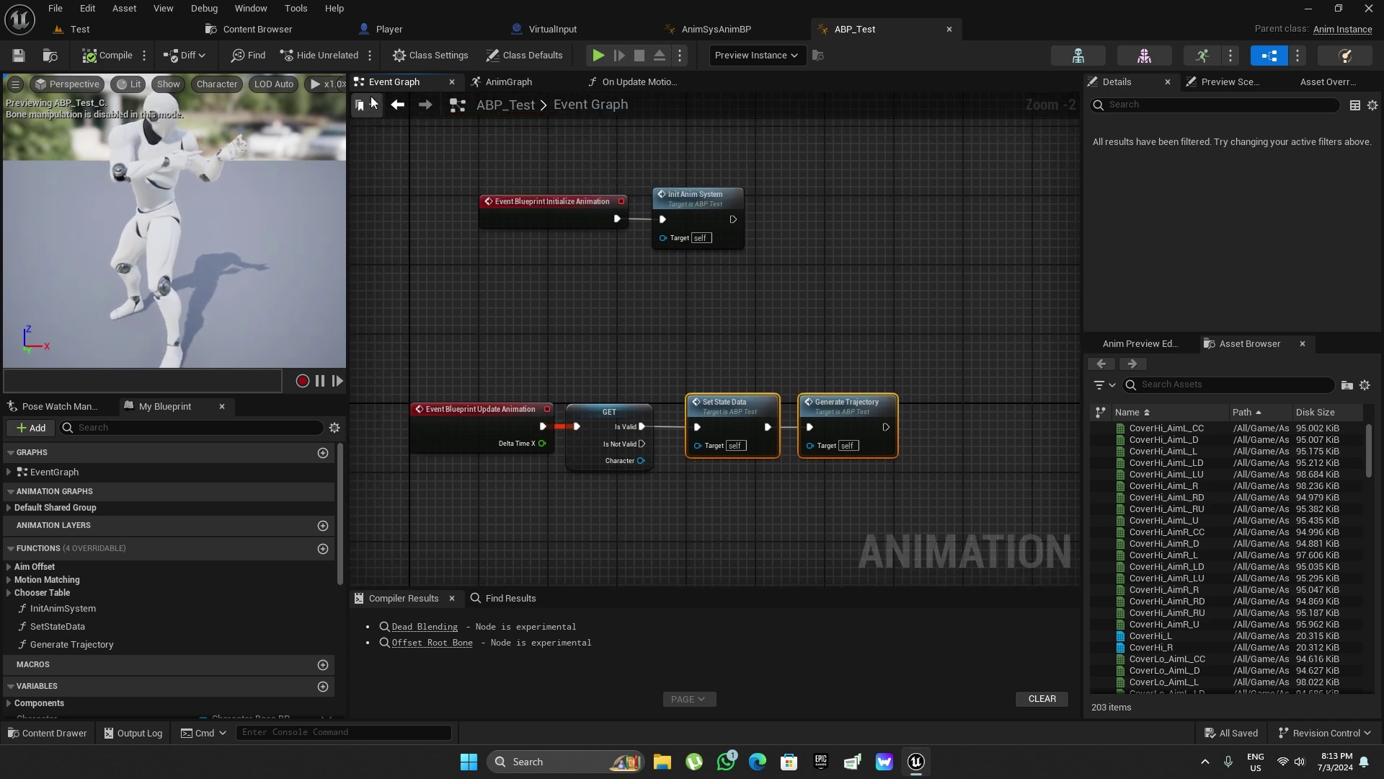
{"action": "left_click", "coordinate": [404, 27]}
Inspect the Player mesh component, then close the ABP_Test, AnimSysAnimBP, VirtualInput and Player editors.
{"action": "left_click", "coordinate": [276, 81]}
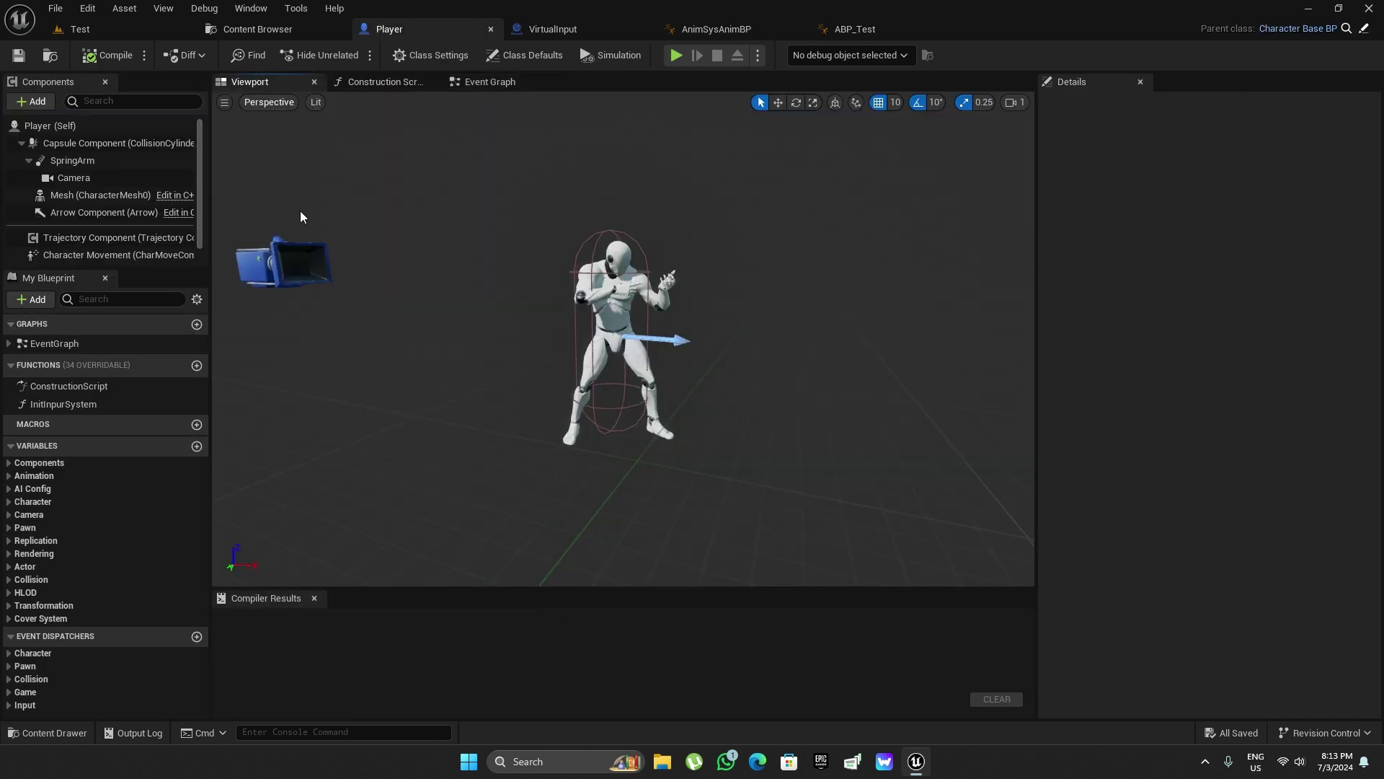
{"action": "left_click", "coordinate": [84, 196]}
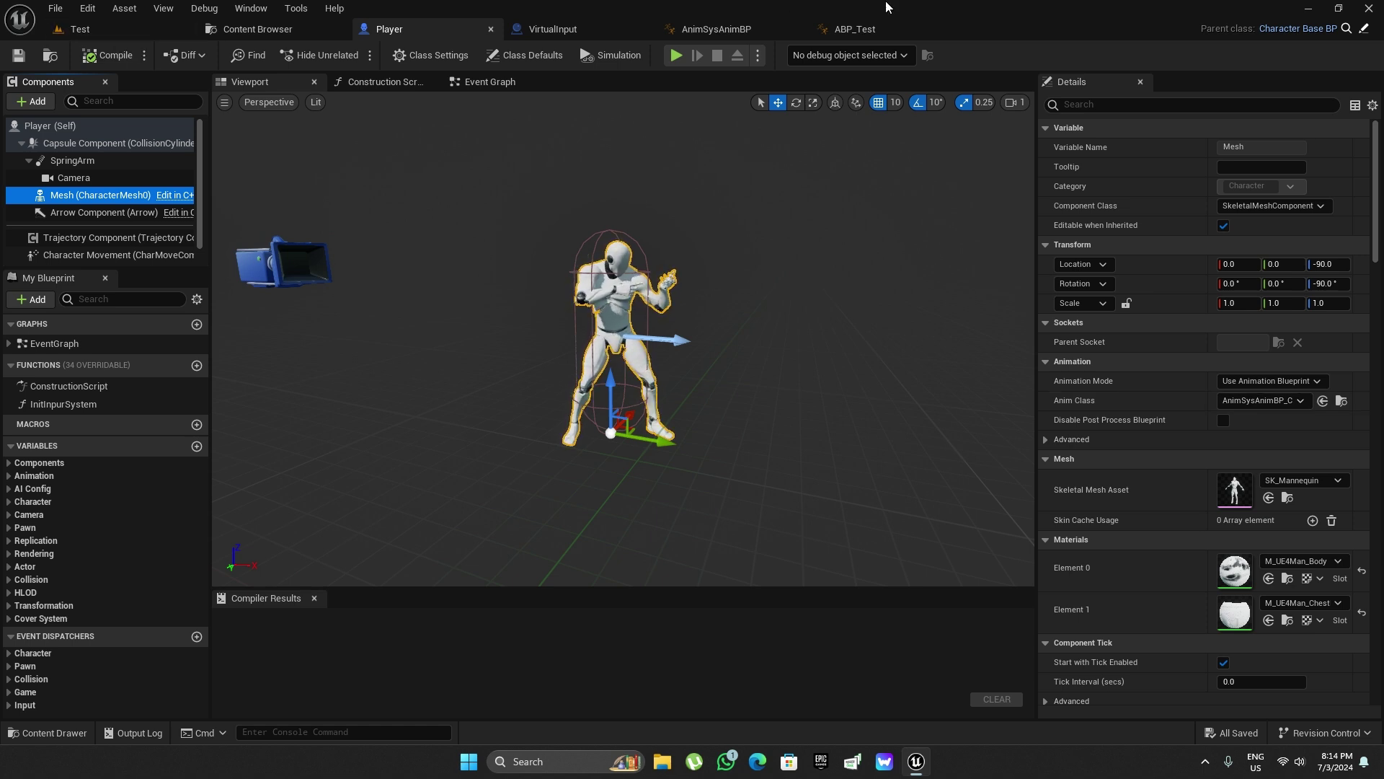
{"action": "left_click", "coordinate": [952, 30]}
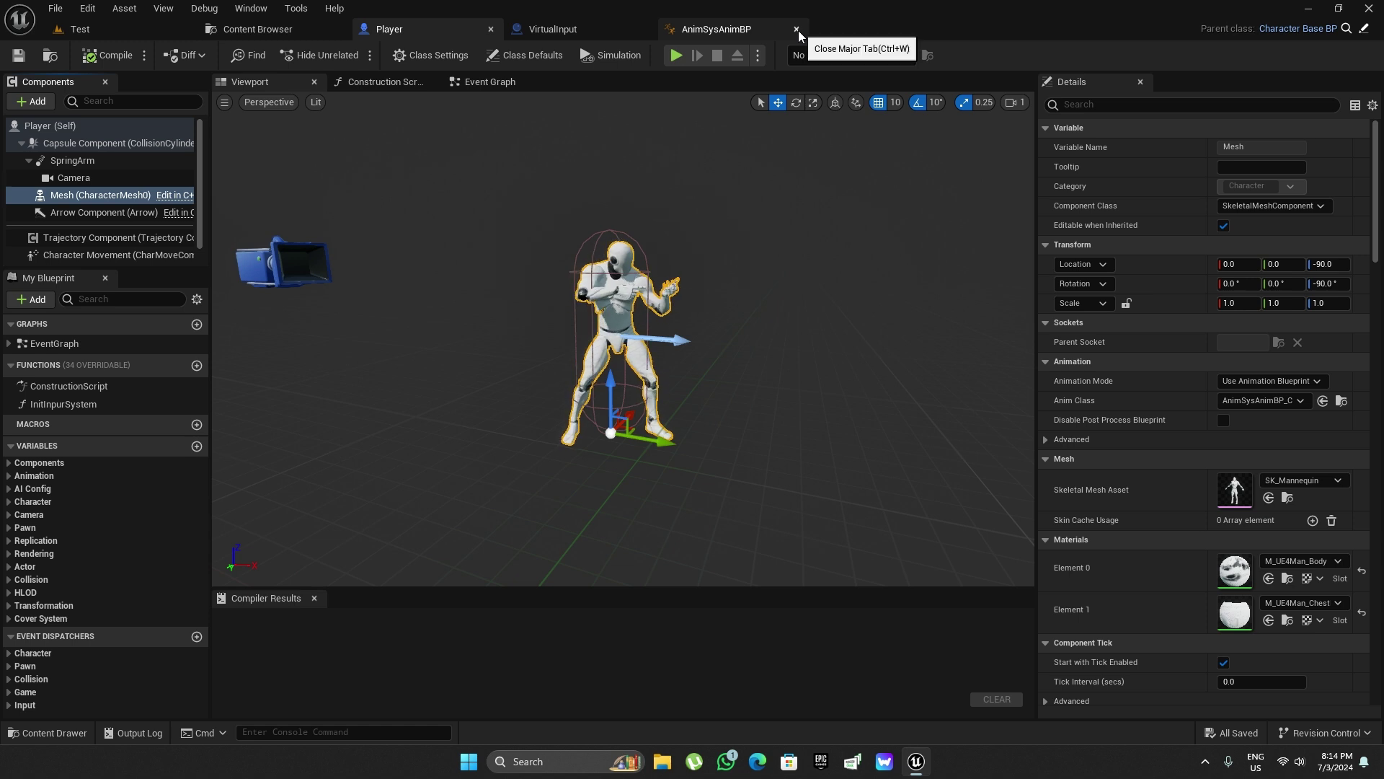
{"action": "left_click", "coordinate": [796, 30]}
{"action": "left_click", "coordinate": [645, 29]}
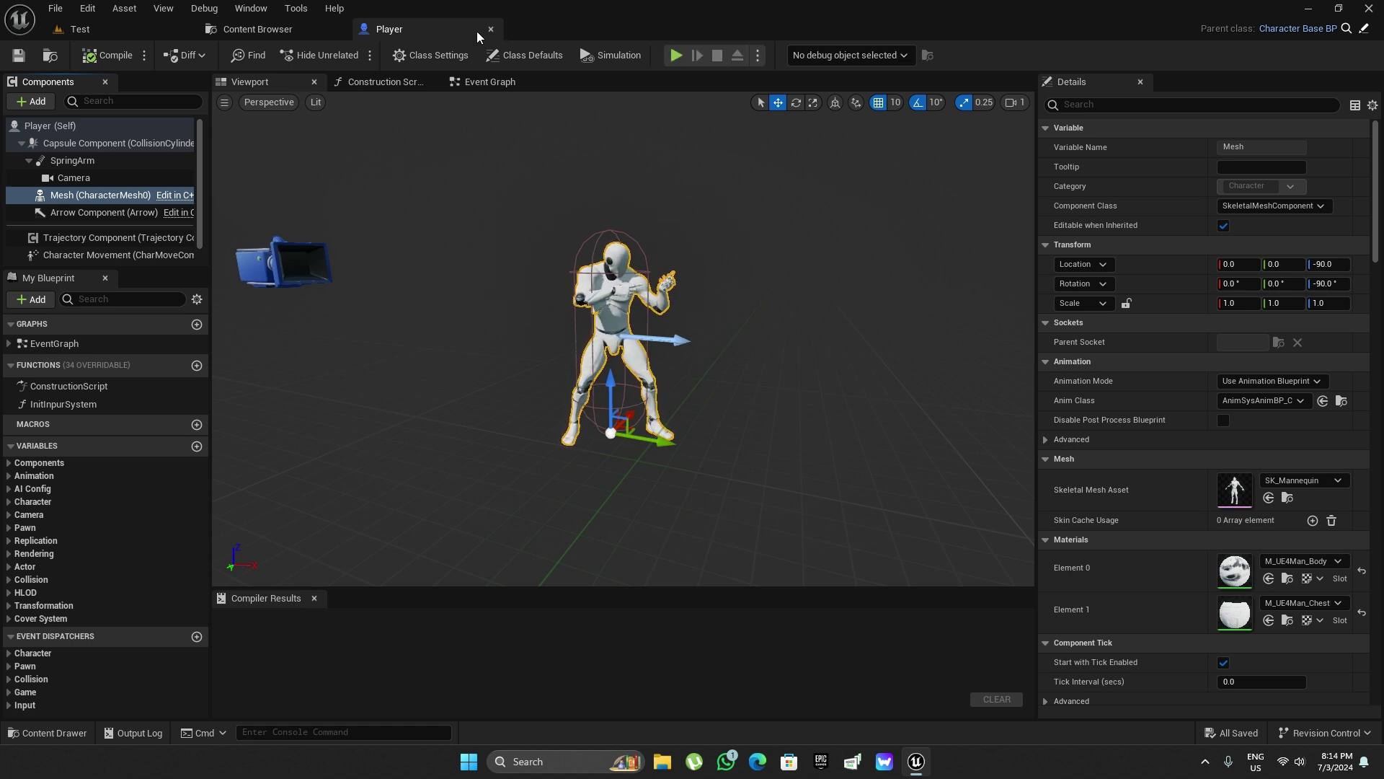
{"action": "left_click", "coordinate": [491, 29]}
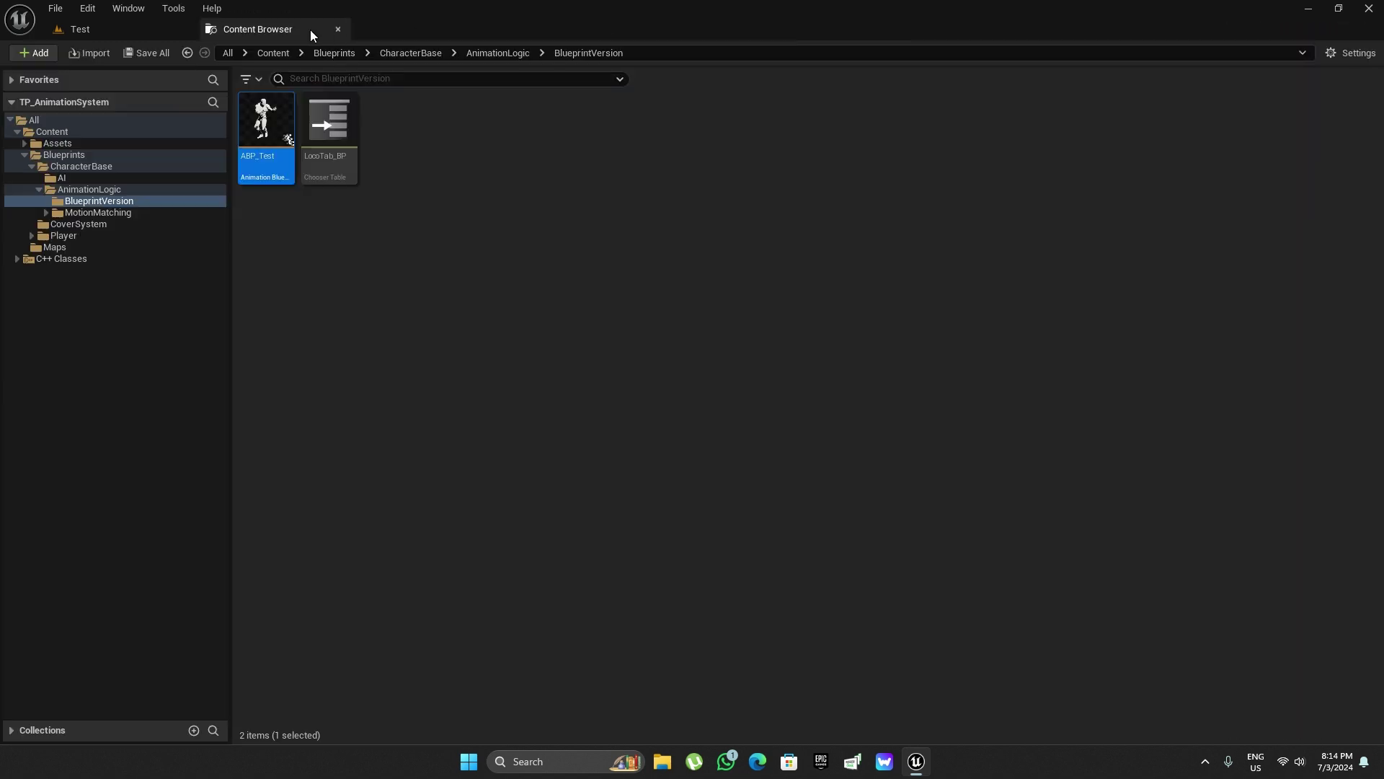
Reopen the Player blueprint from the Player folder and confirm its mesh's anim class is AnimSysAnimBP.
{"action": "left_click", "coordinate": [105, 29]}
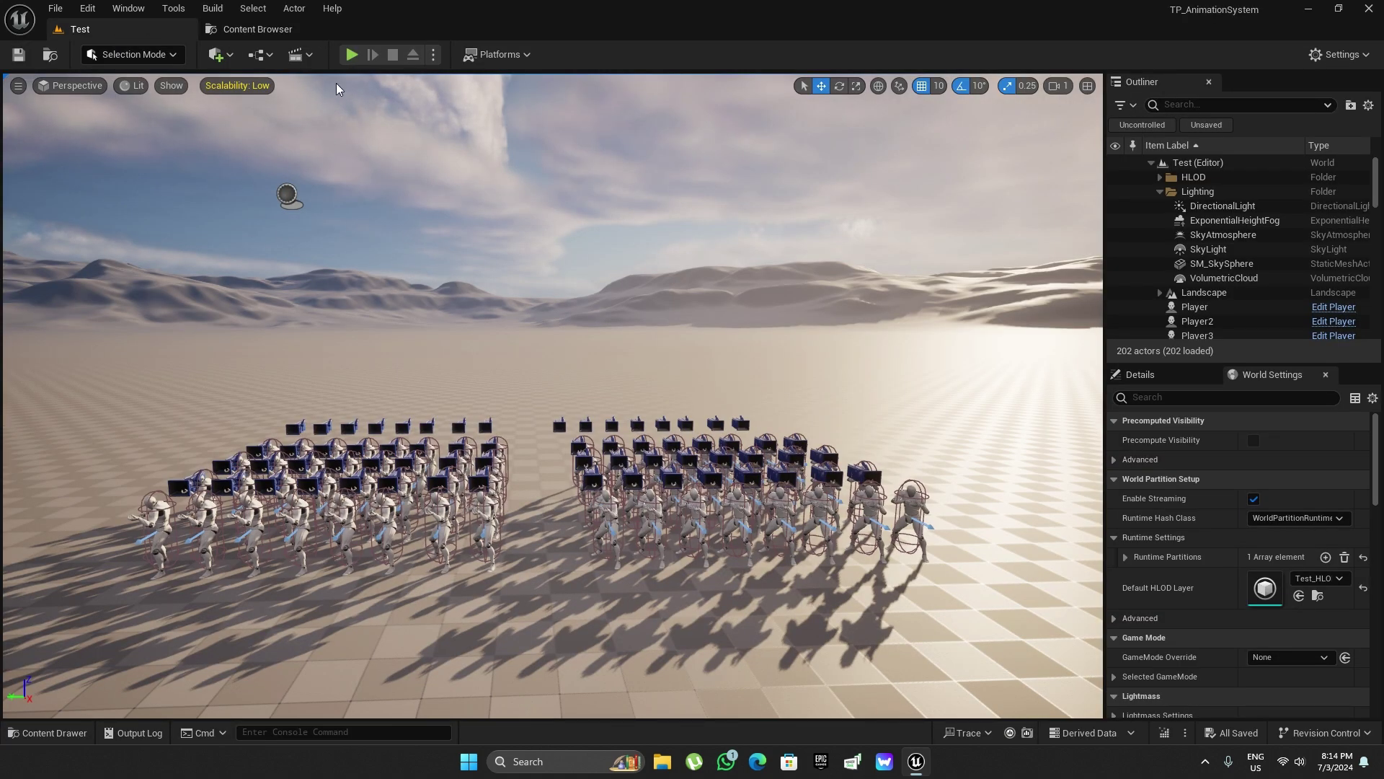
{"action": "left_click", "coordinate": [284, 30]}
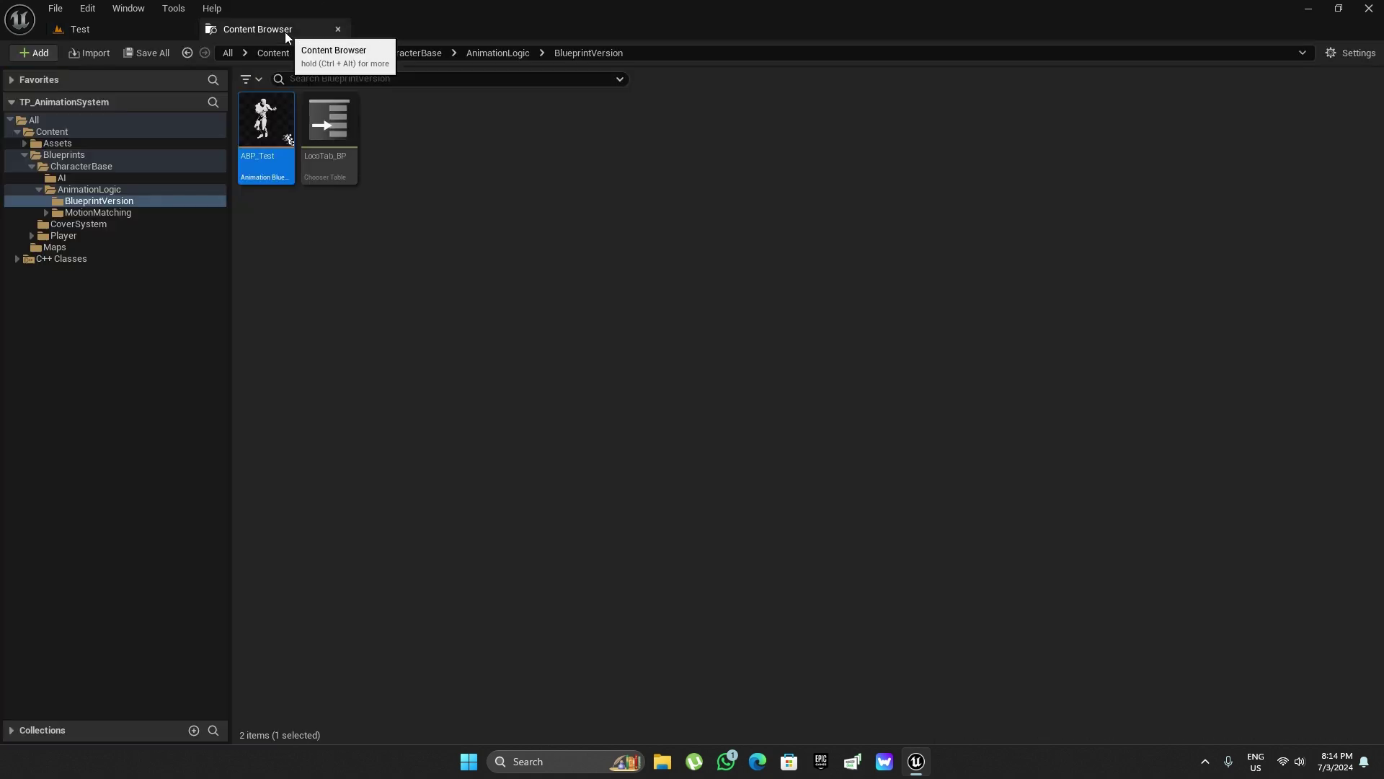
{"action": "left_click", "coordinate": [70, 234]}
{"action": "double_click", "coordinate": [410, 133]}
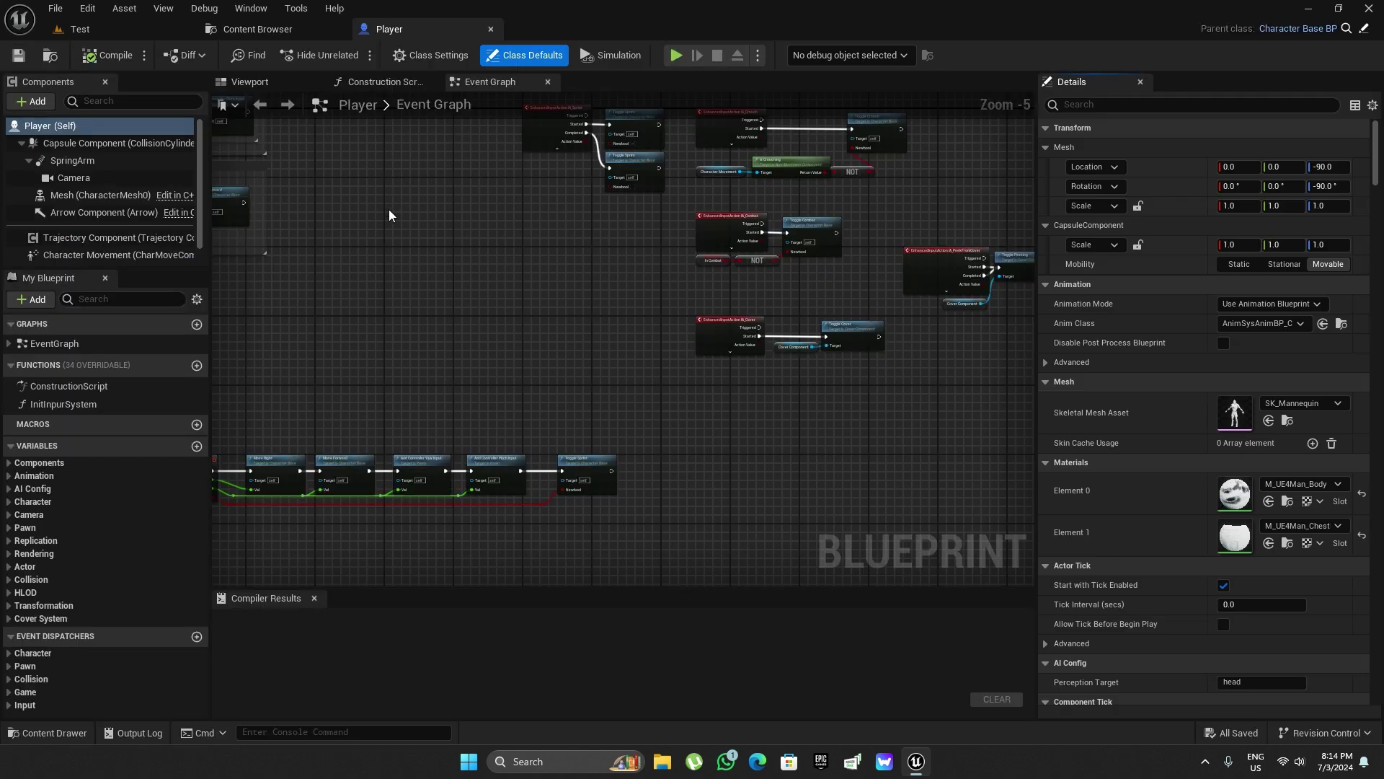
{"action": "left_click", "coordinate": [268, 87]}
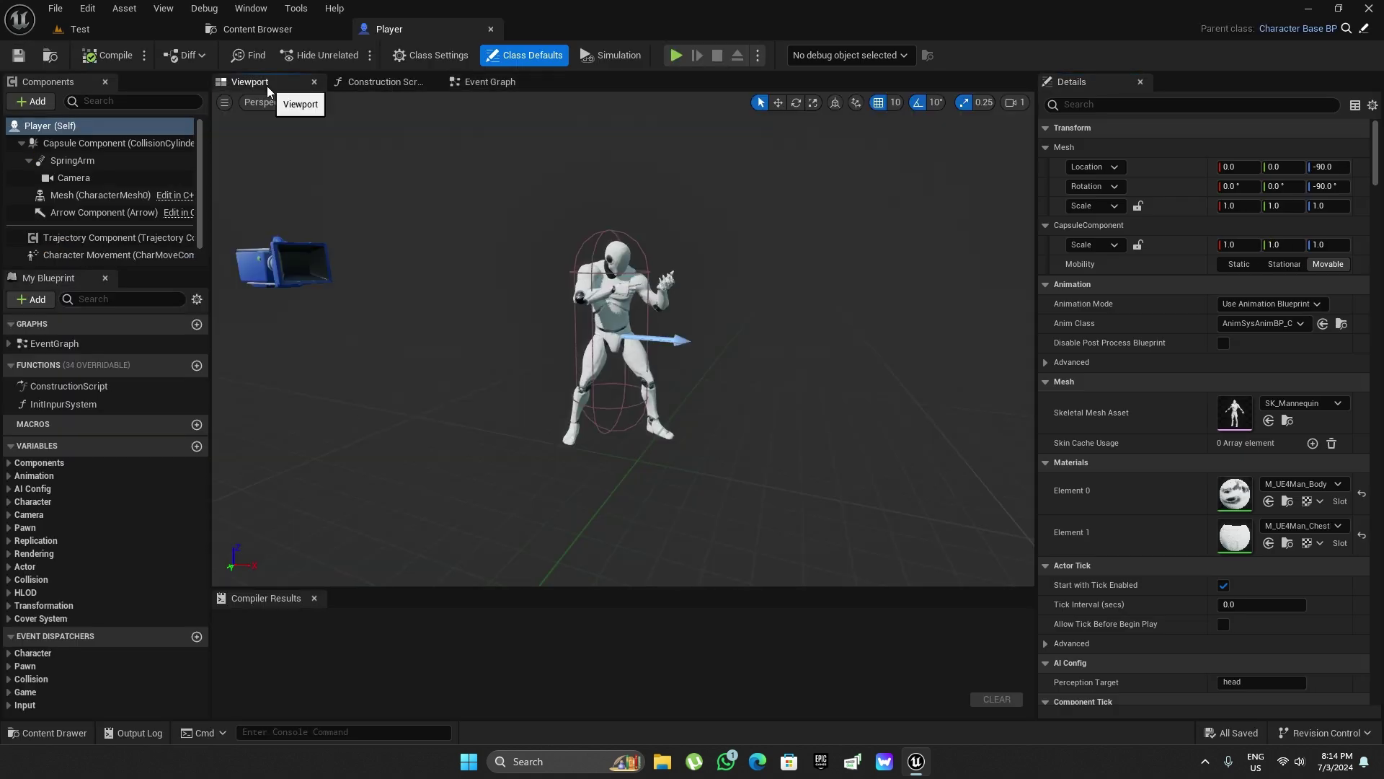
{"action": "left_click", "coordinate": [76, 194]}
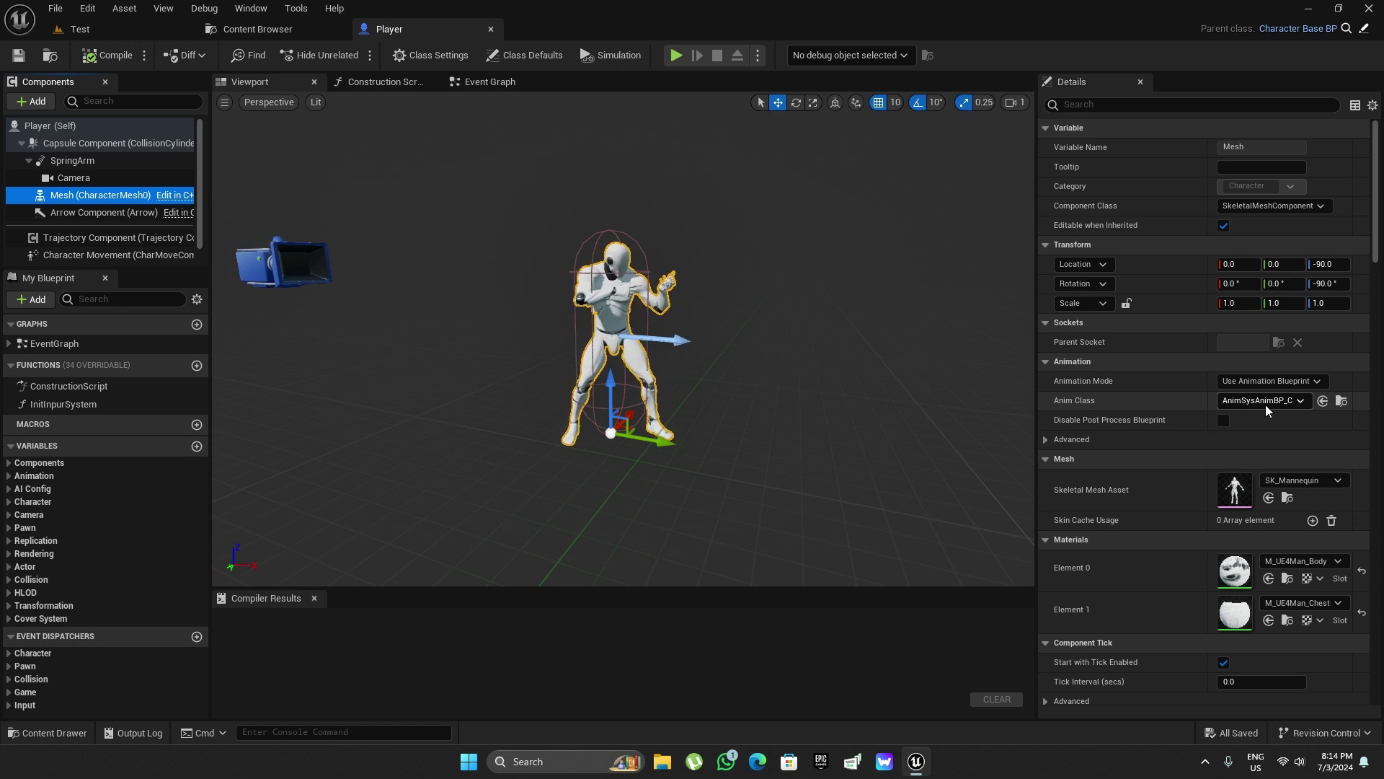
Enter stat UNIT in the console, then run the Test level in Play In Editor and stop it.
{"action": "left_click", "coordinate": [134, 37]}
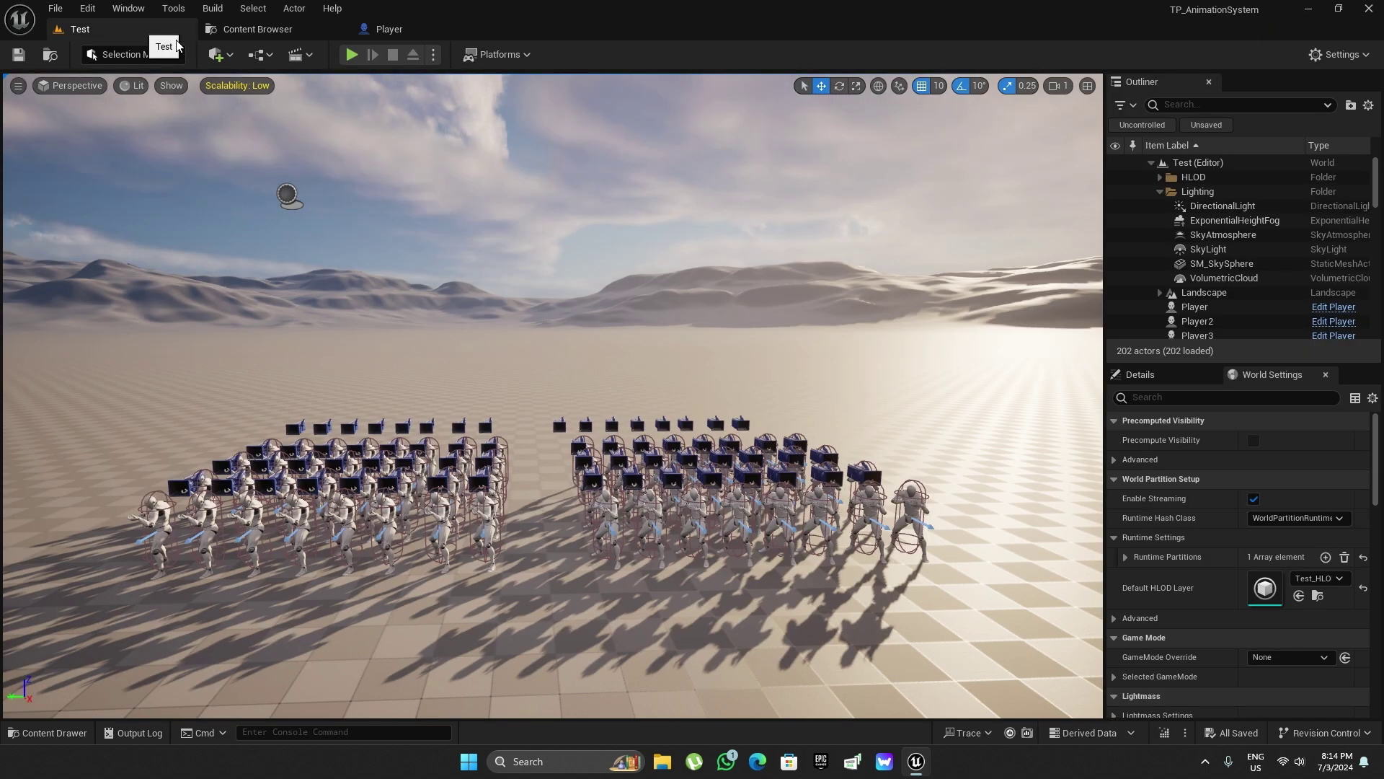
{"action": "left_click", "coordinate": [351, 56]}
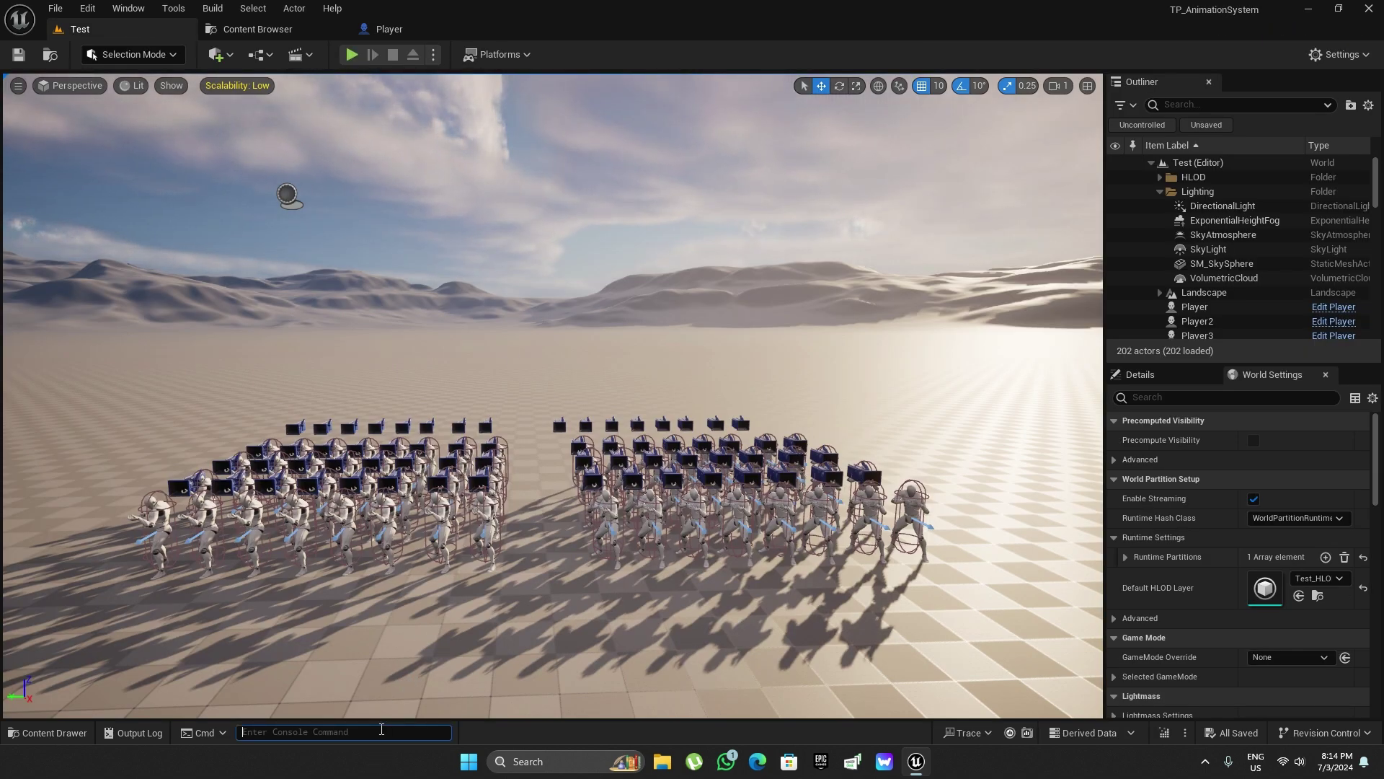
{"action": "type", "text": "stat F"}
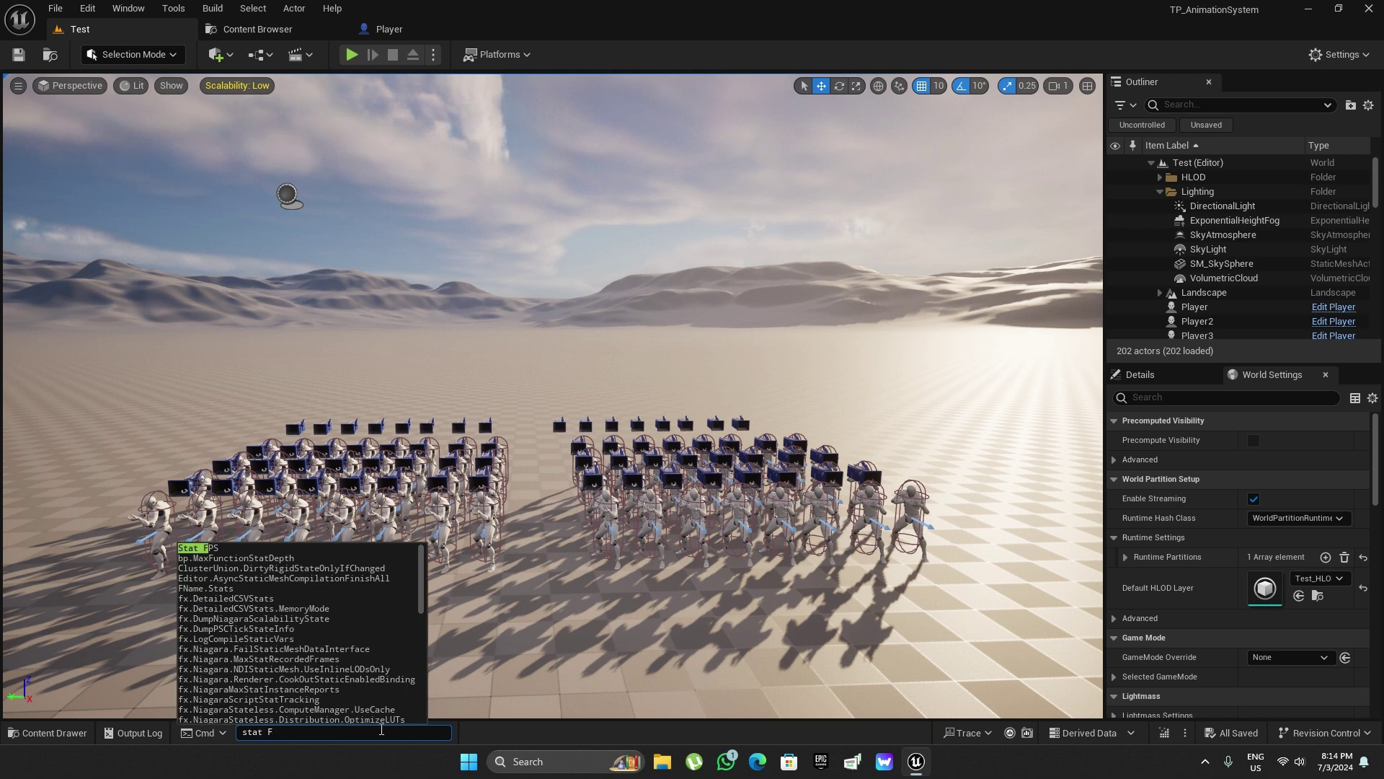
{"action": "type", "text": "PS"}
{"action": "key", "text": "BackSpace"}
{"action": "key", "text": "BackSpace"}
{"action": "key", "text": "BackSpace"}
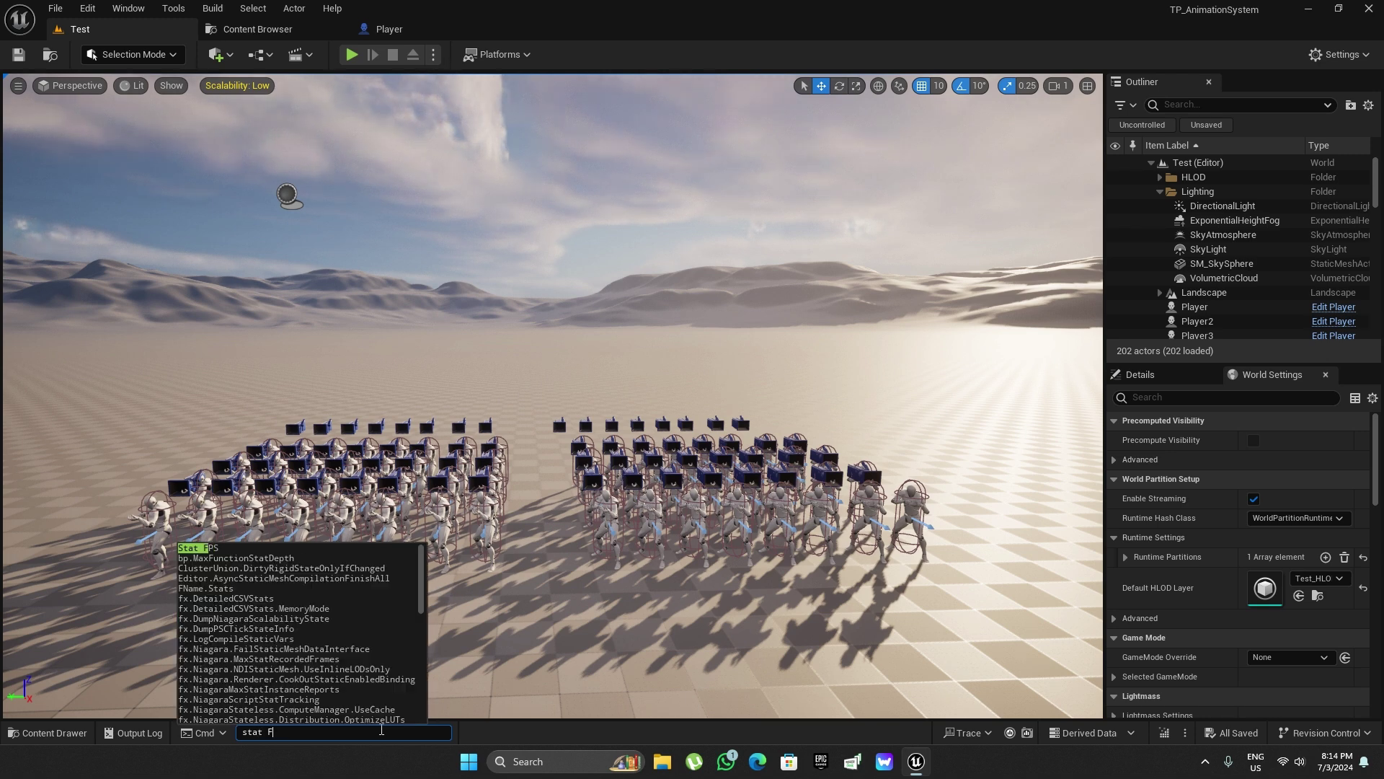
{"action": "type", "text": "UNIT"}
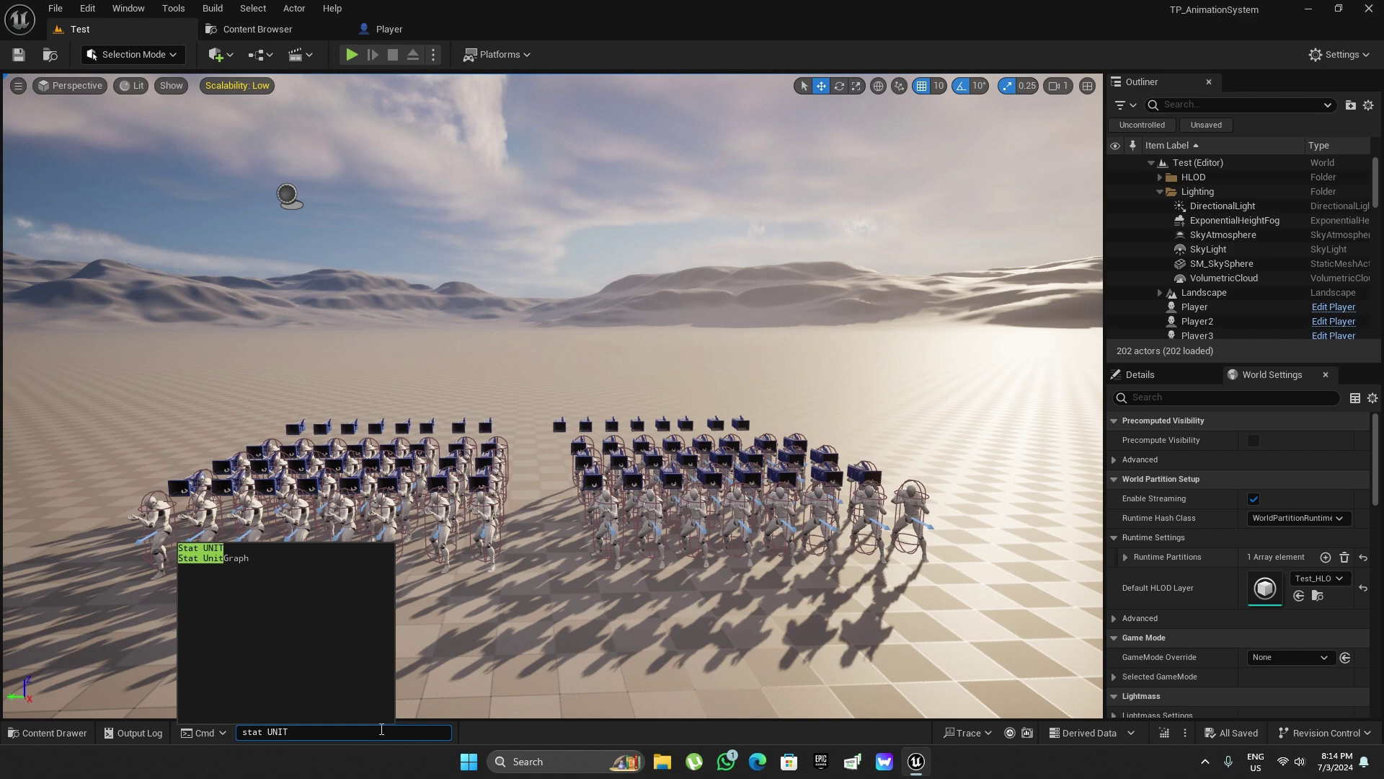
{"action": "key", "text": "Return"}
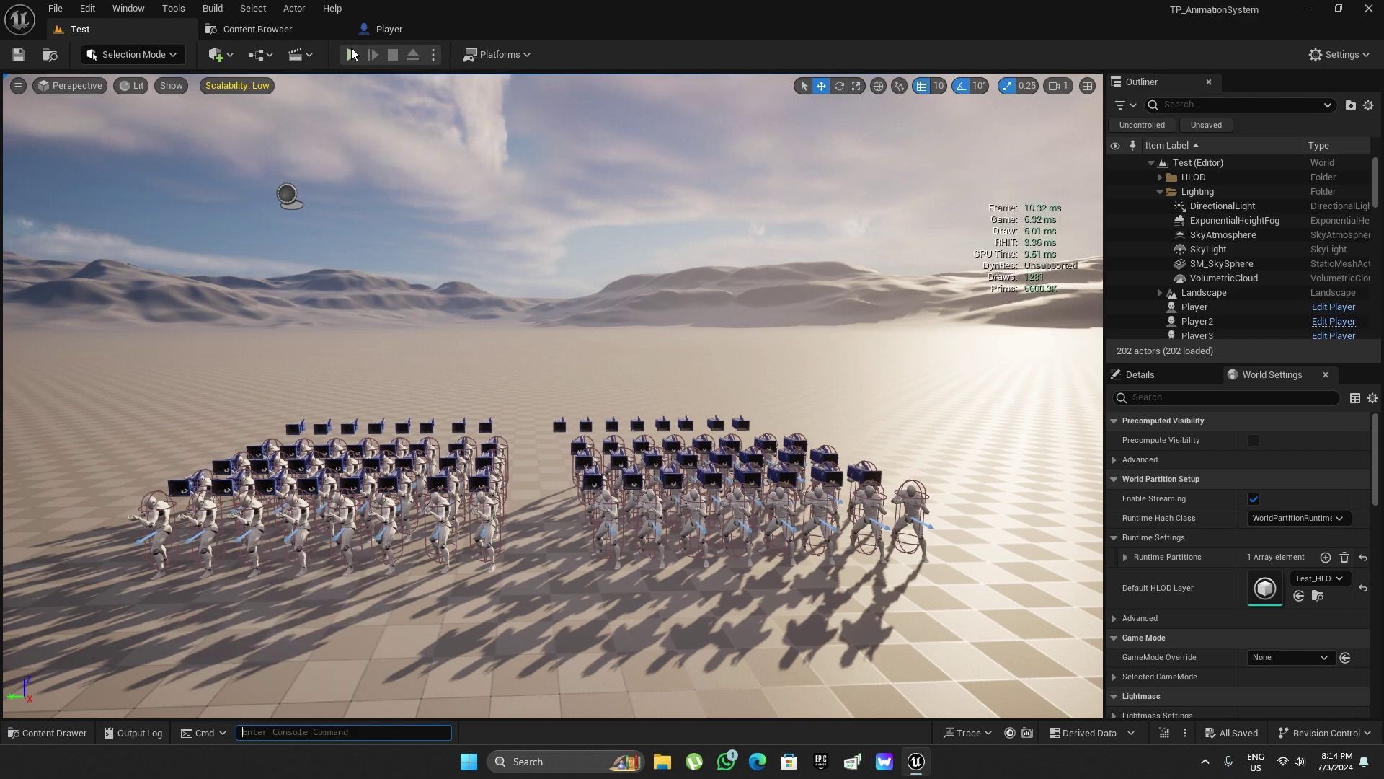
{"action": "key", "text": "alt+p"}
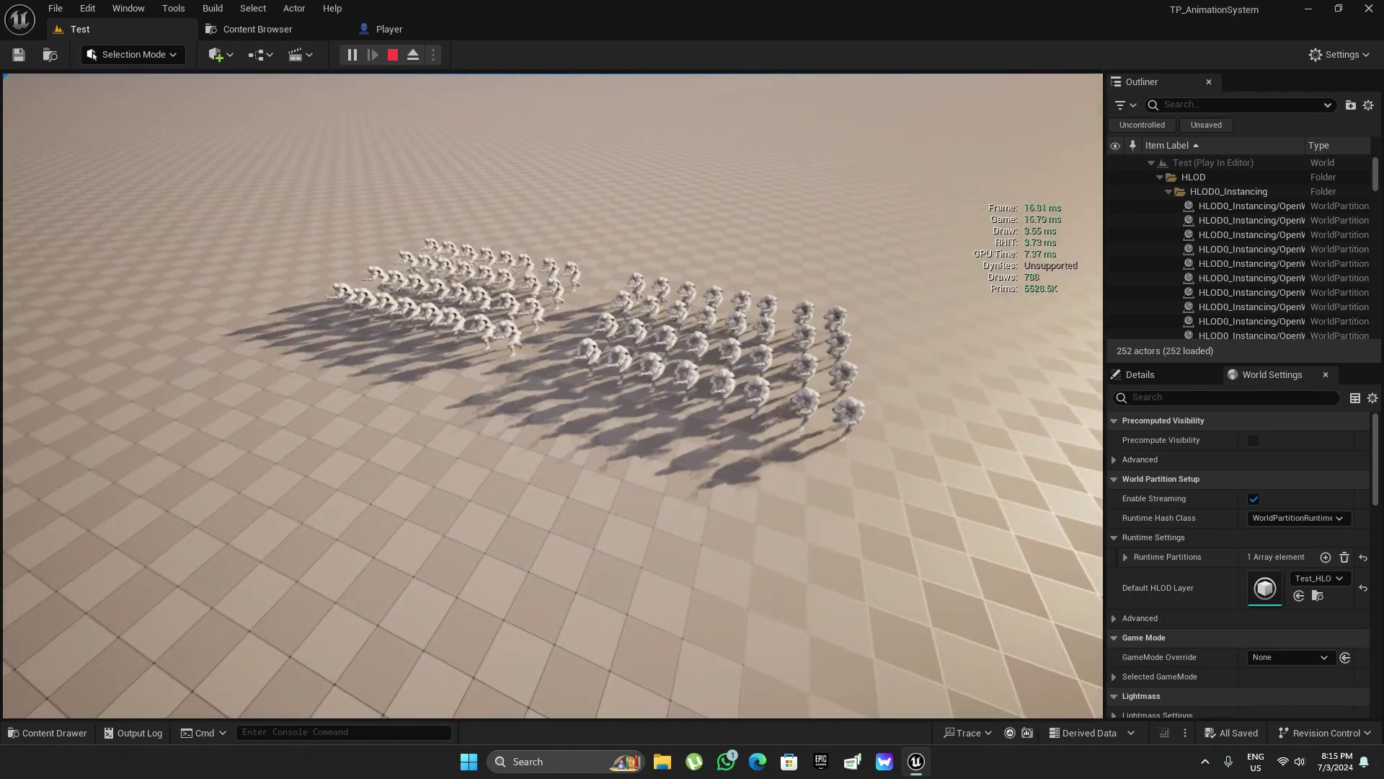
{"action": "key", "text": "Escape"}
Set the Player mesh's Anim Class to ABP_Test, then compile and save the Player blueprint.
{"action": "left_click", "coordinate": [393, 29]}
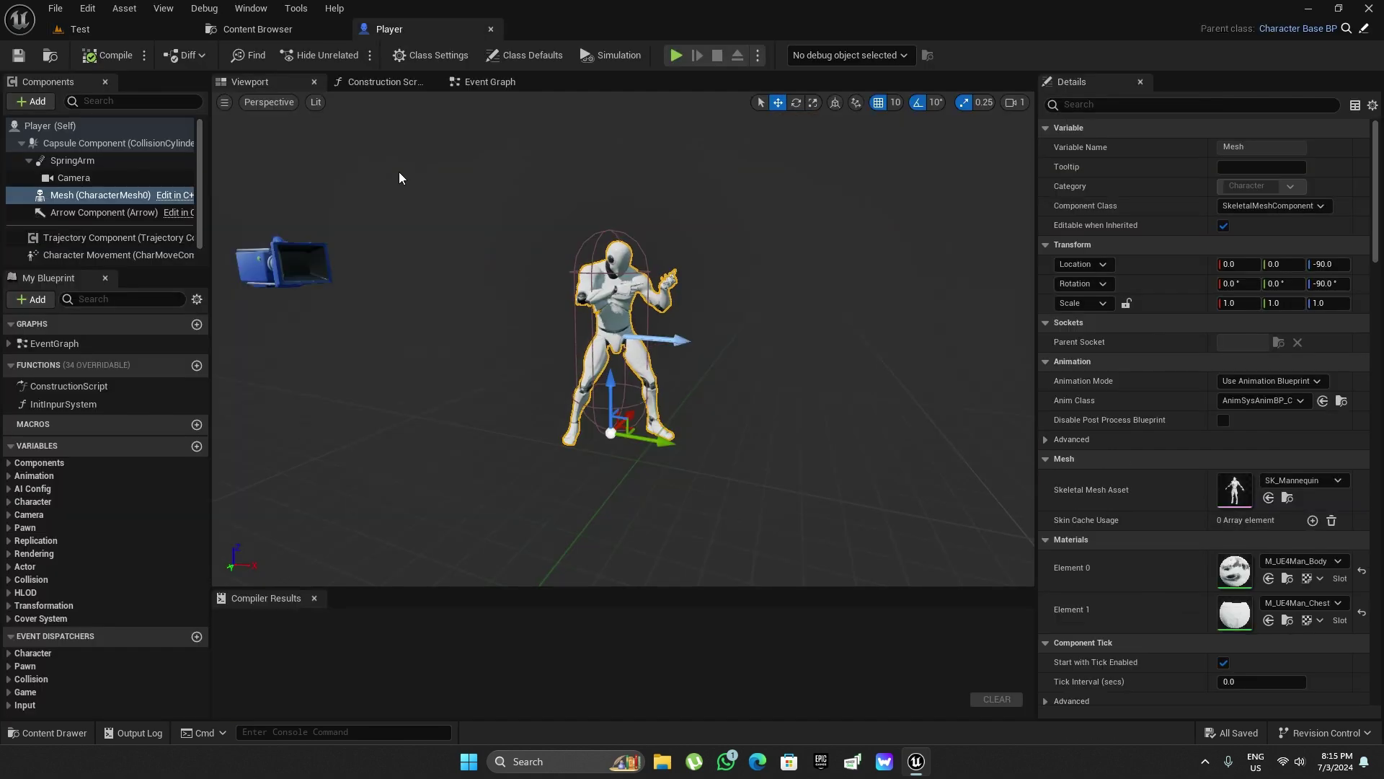
{"action": "left_click", "coordinate": [1277, 399]}
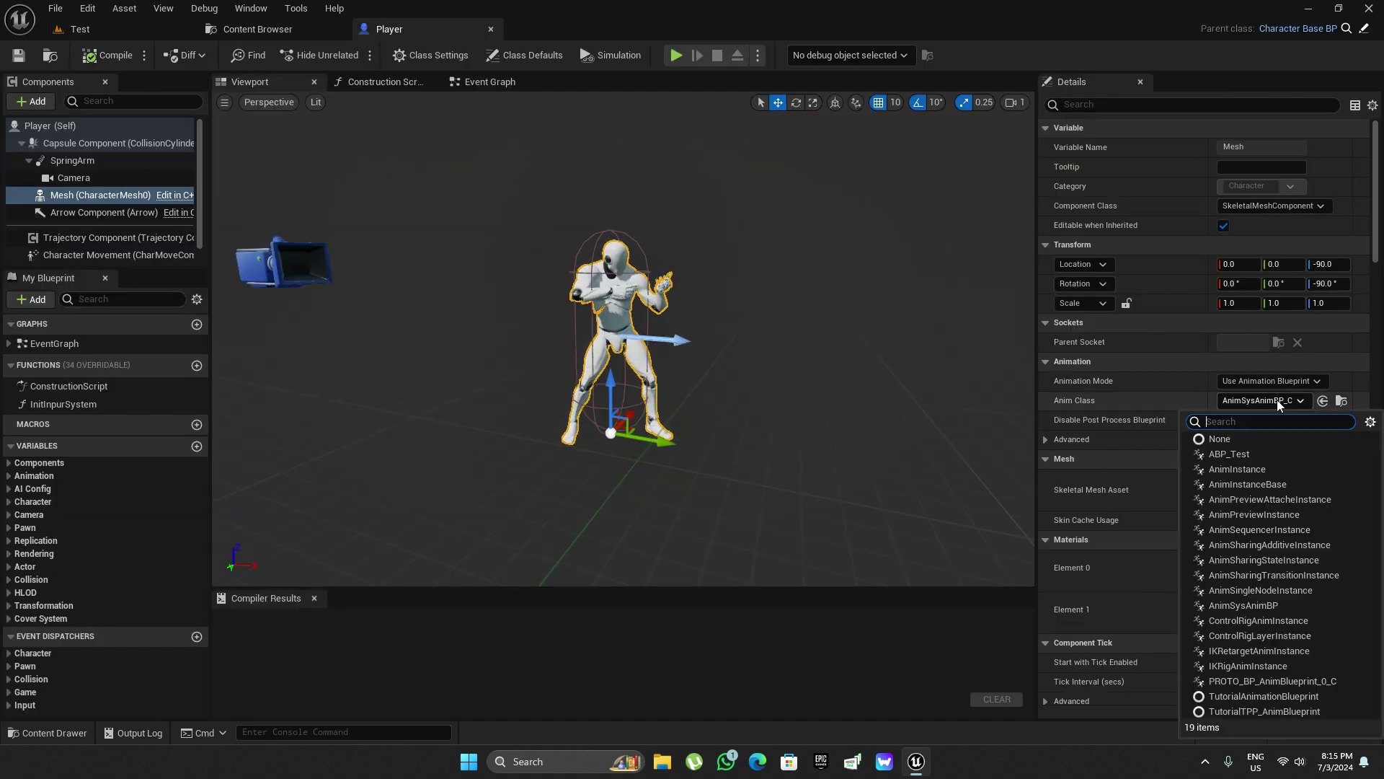
{"action": "left_click", "coordinate": [1244, 455]}
{"action": "left_click", "coordinate": [101, 55]}
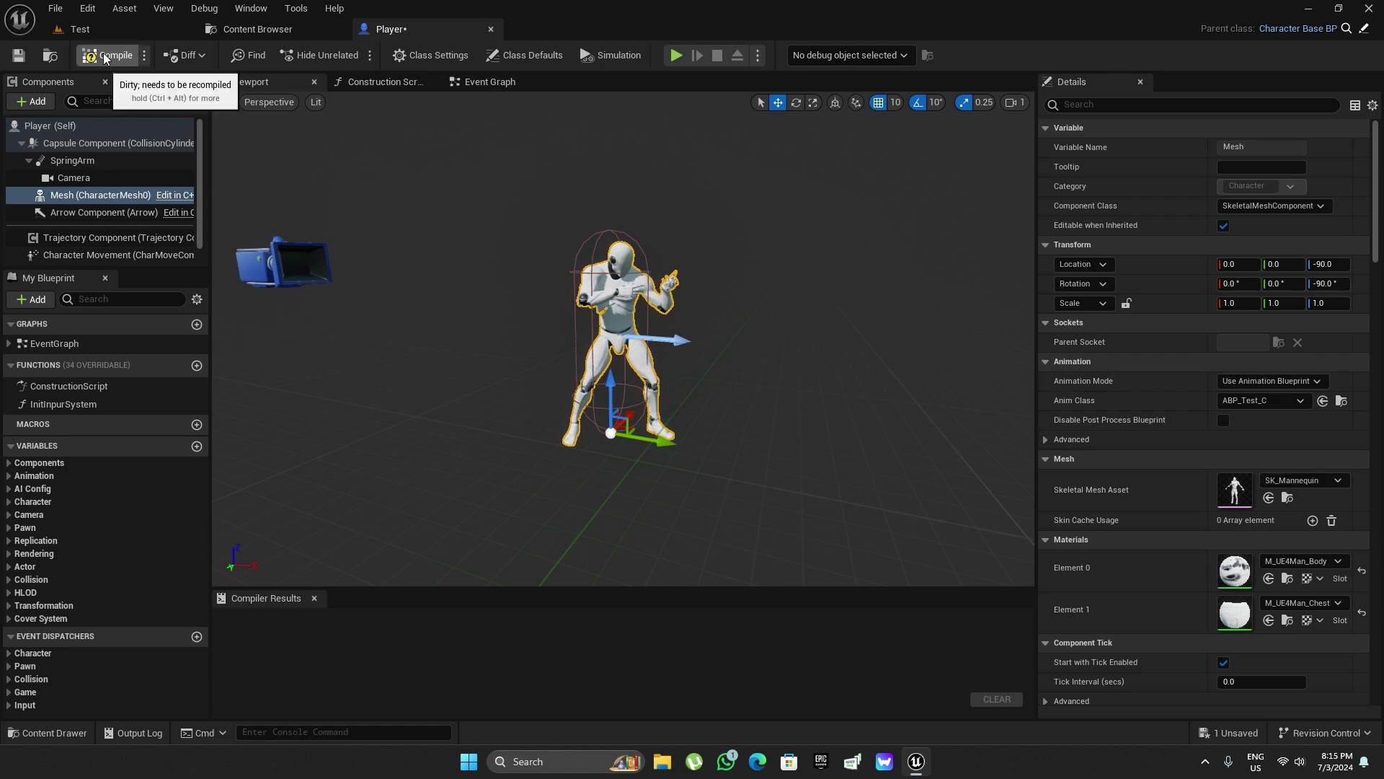
{"action": "left_click", "coordinate": [18, 55]}
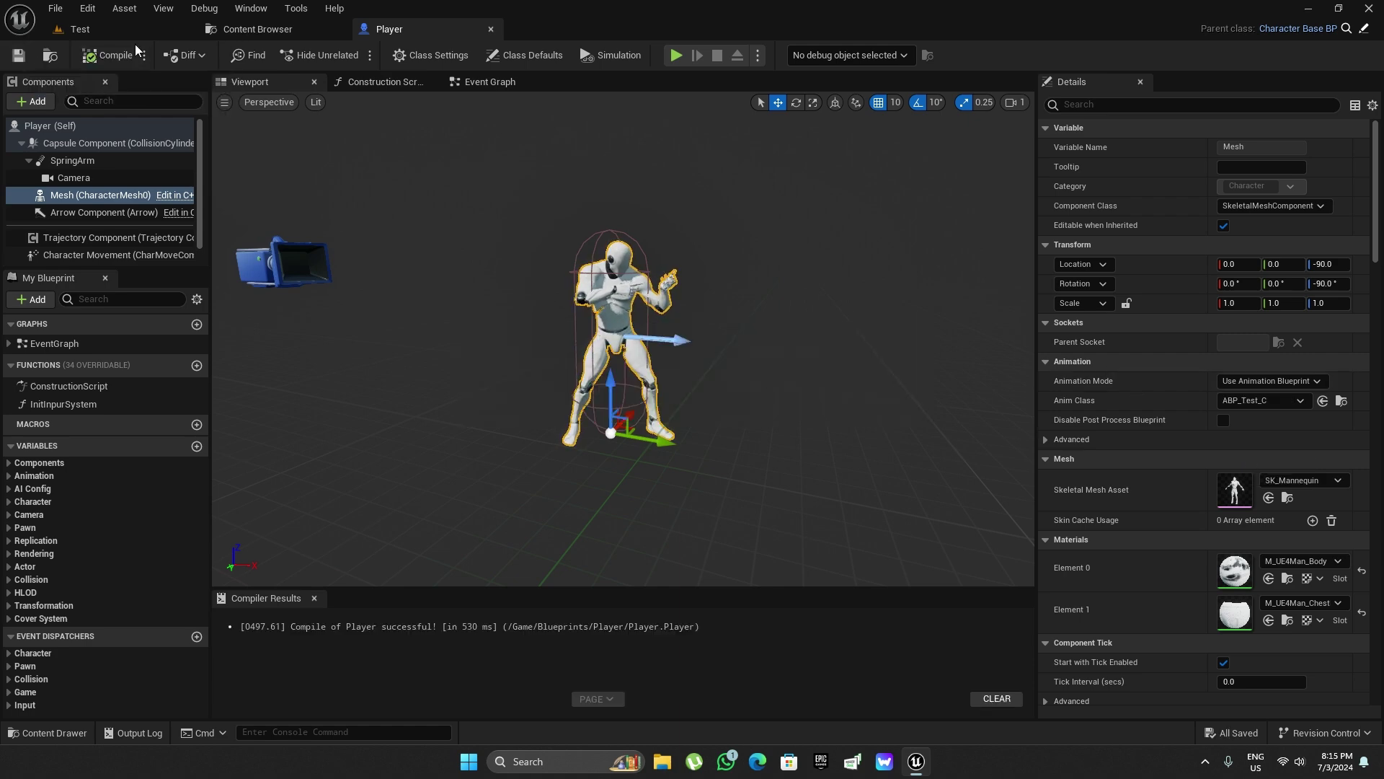
{"action": "left_click", "coordinate": [257, 29]}
Play the Test level with the ABP_Test crowds, moving the camera over them while reading stat unit, then stop.
{"action": "left_click", "coordinate": [105, 29]}
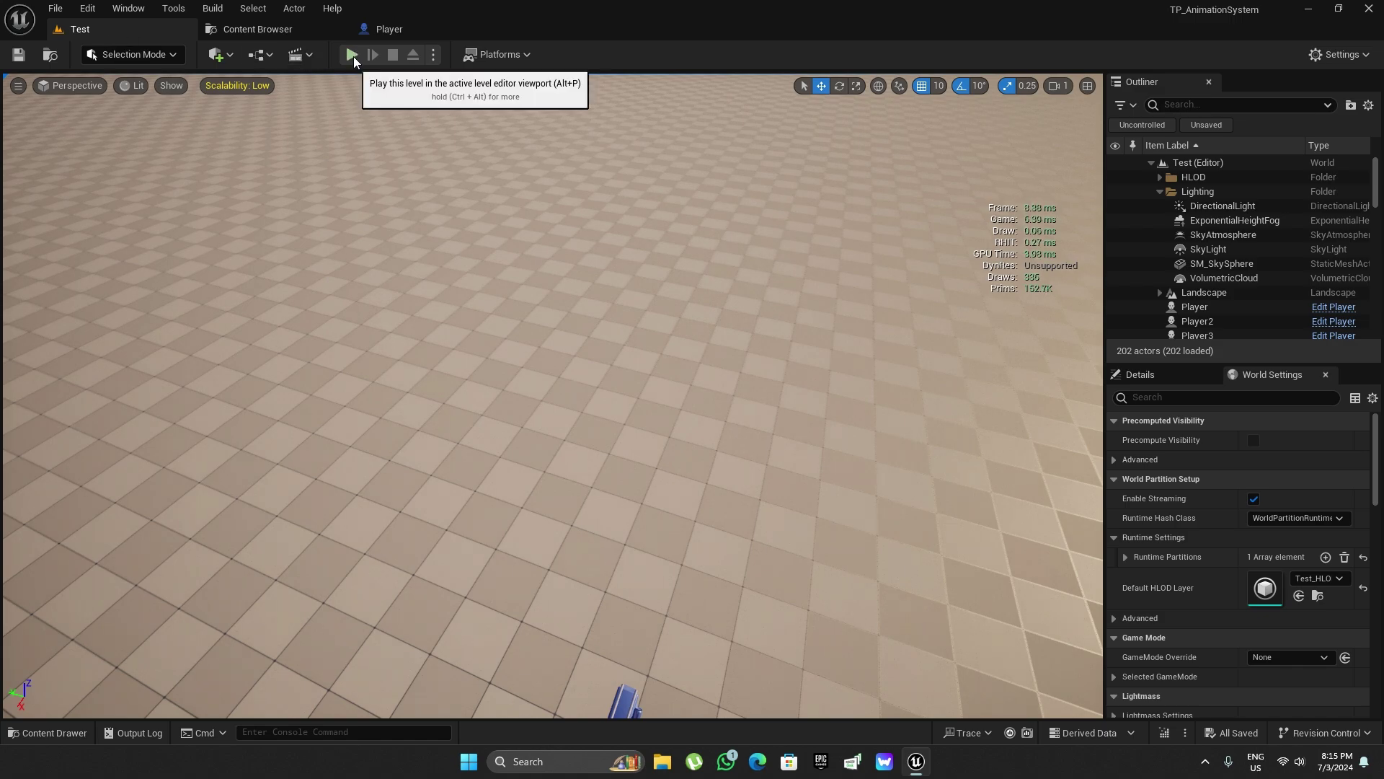
{"action": "left_click", "coordinate": [353, 56]}
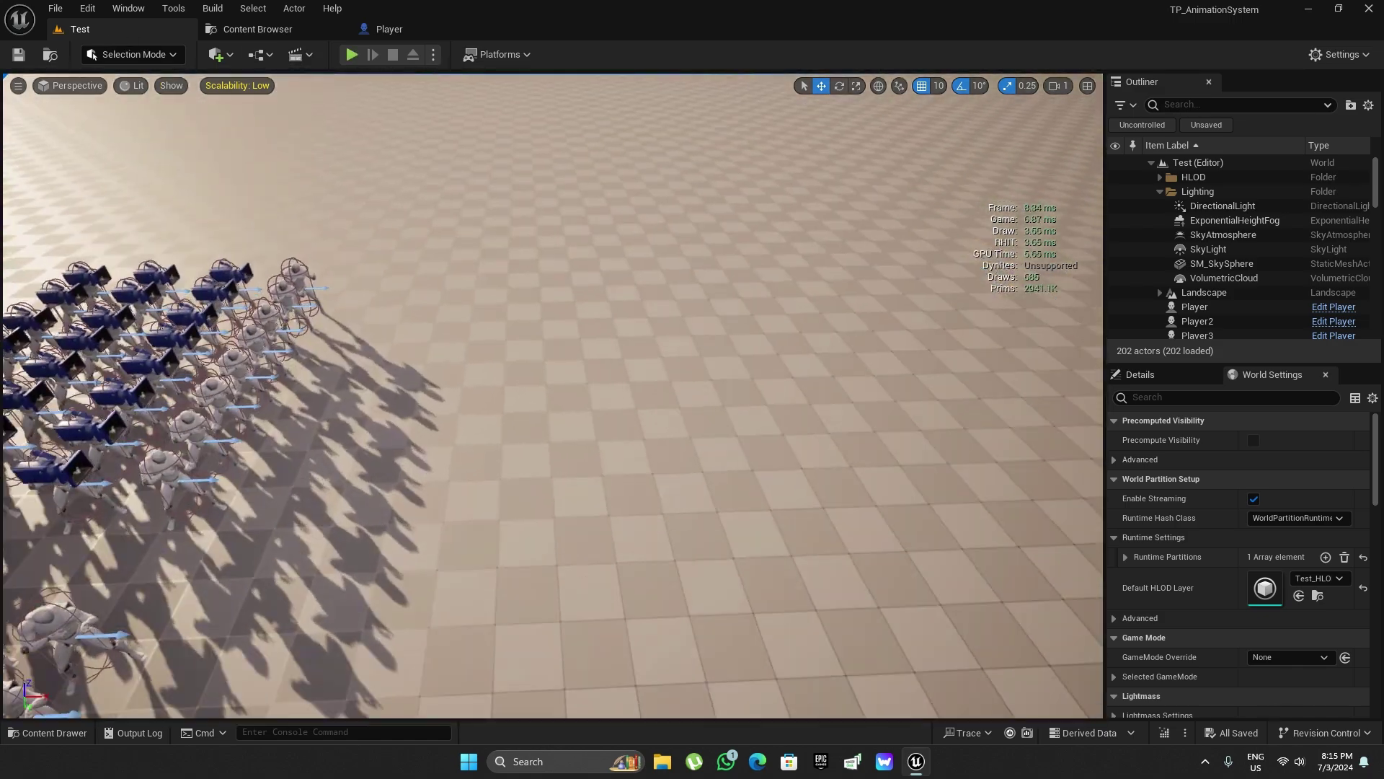
{"action": "right_click_drag", "start_coordinate": [548, 389], "coordinate": [610, 417]}
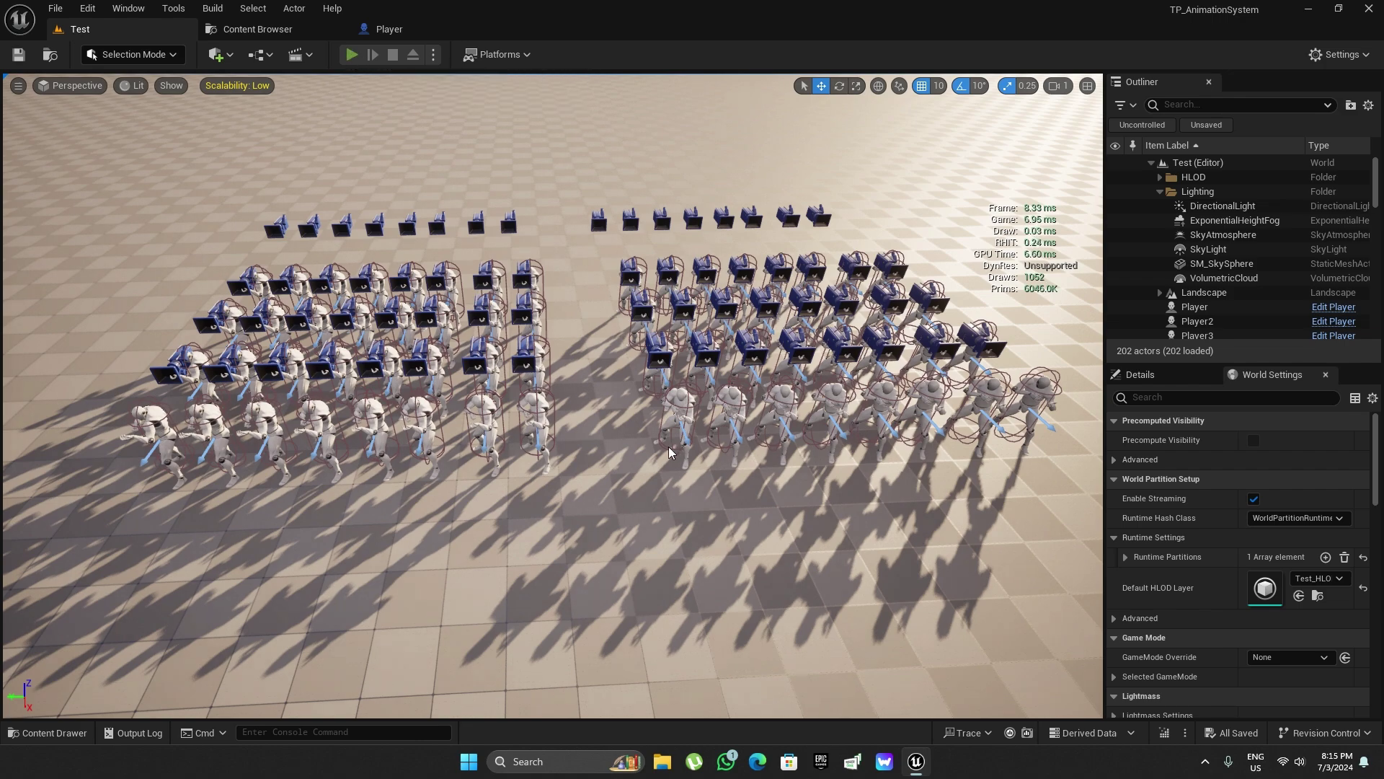
{"action": "key", "text": "alt+p"}
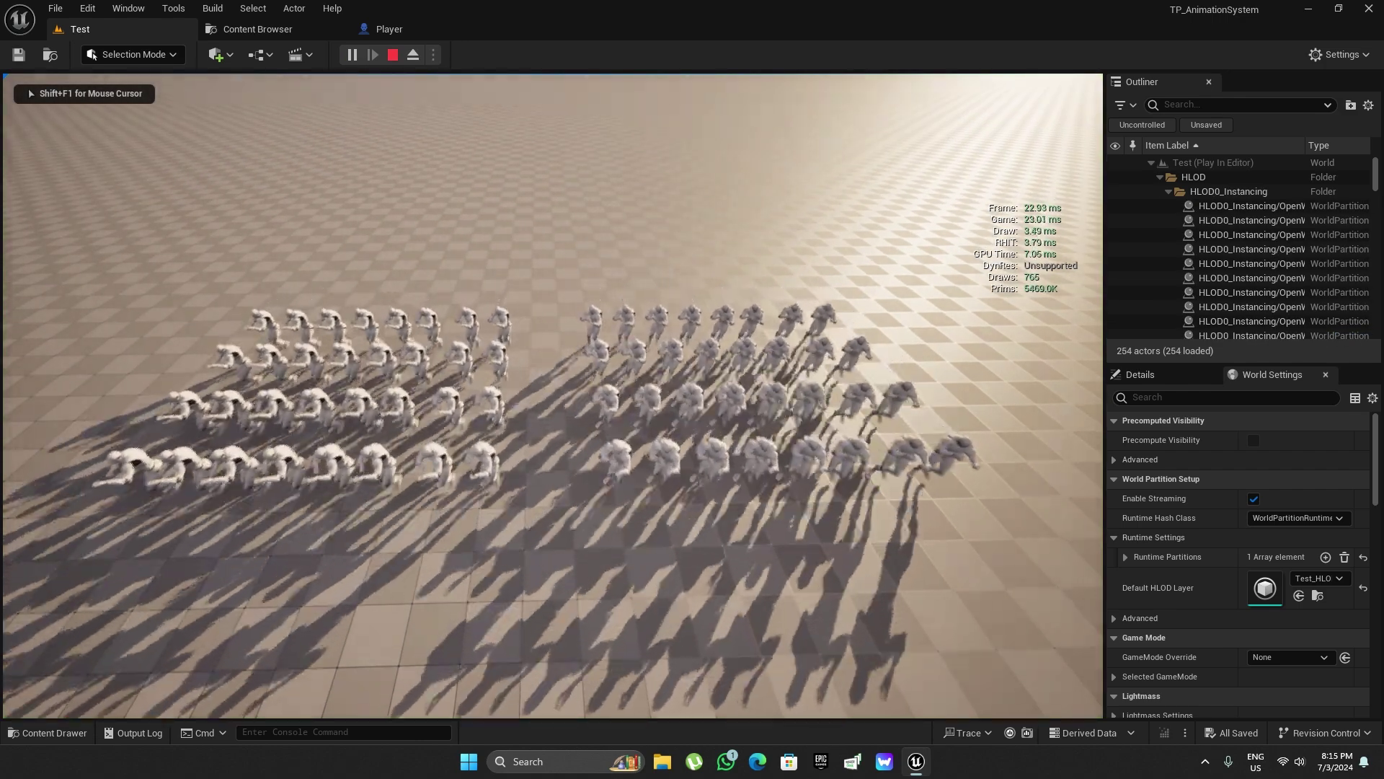
{"action": "key", "text": "s"}
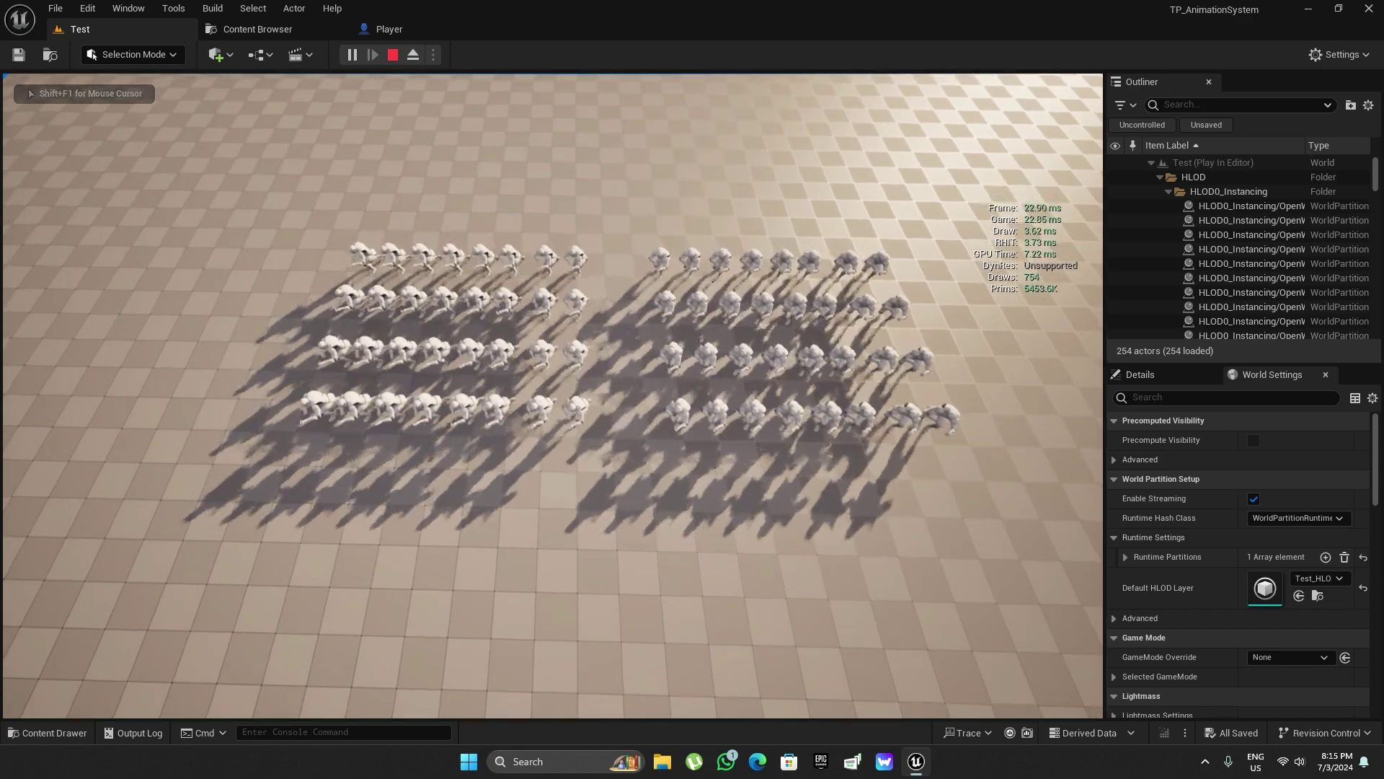
{"action": "key", "text": "w"}
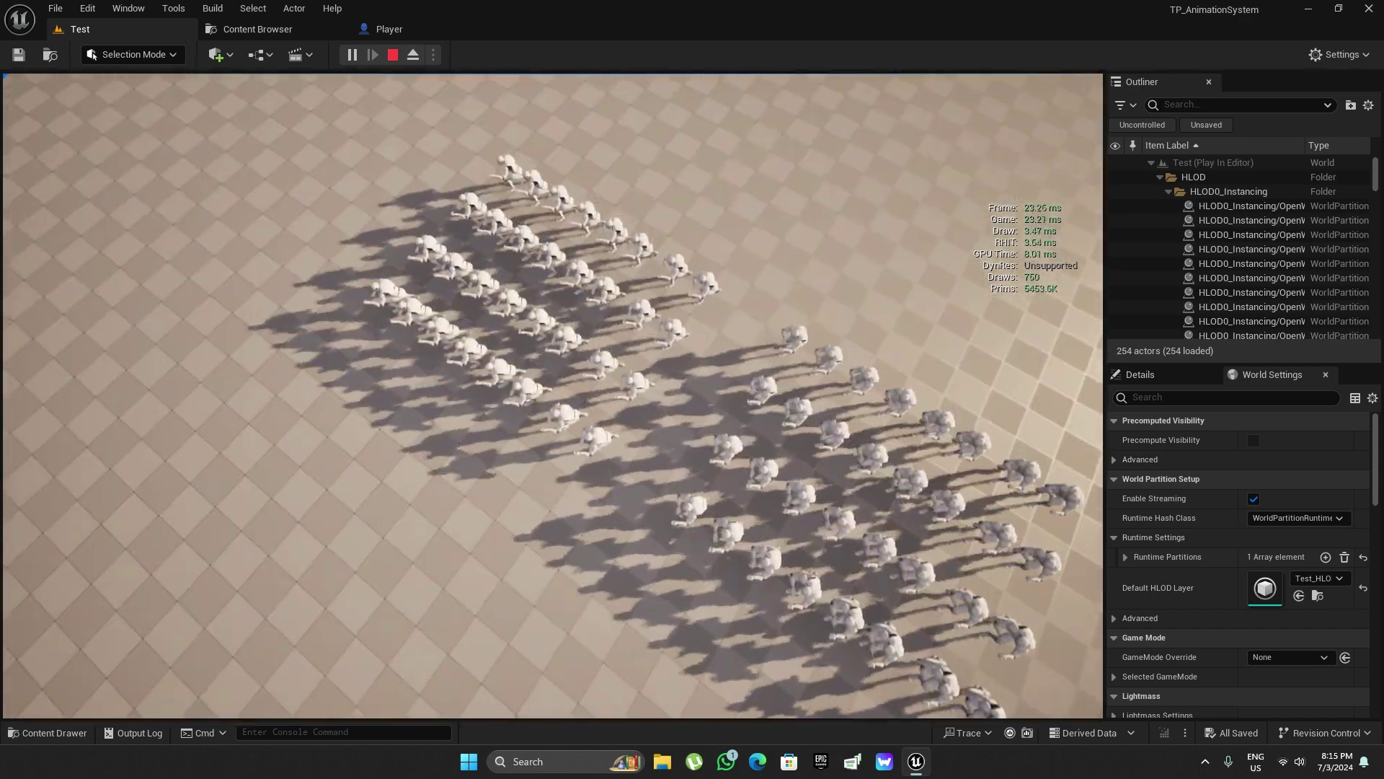
{"action": "key", "text": "w"}
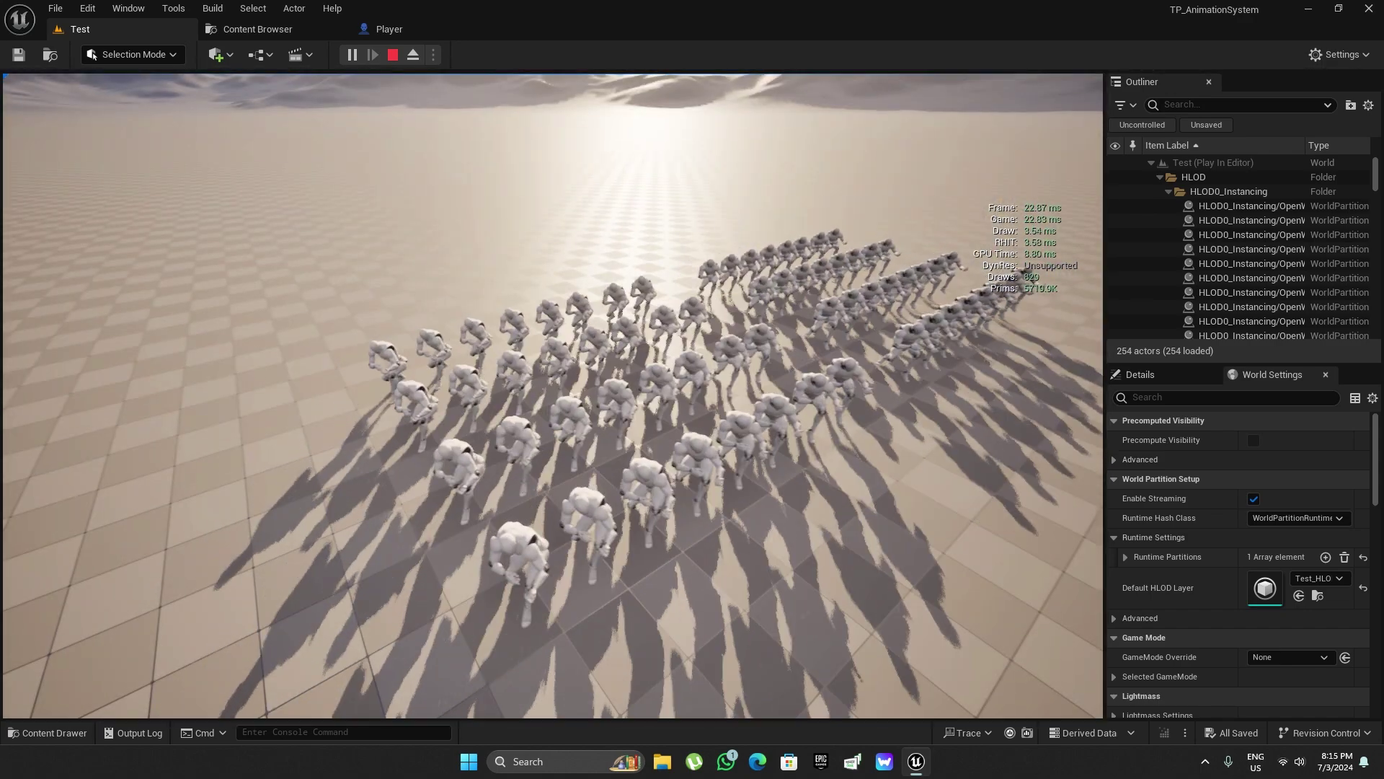
{"action": "key", "text": "w"}
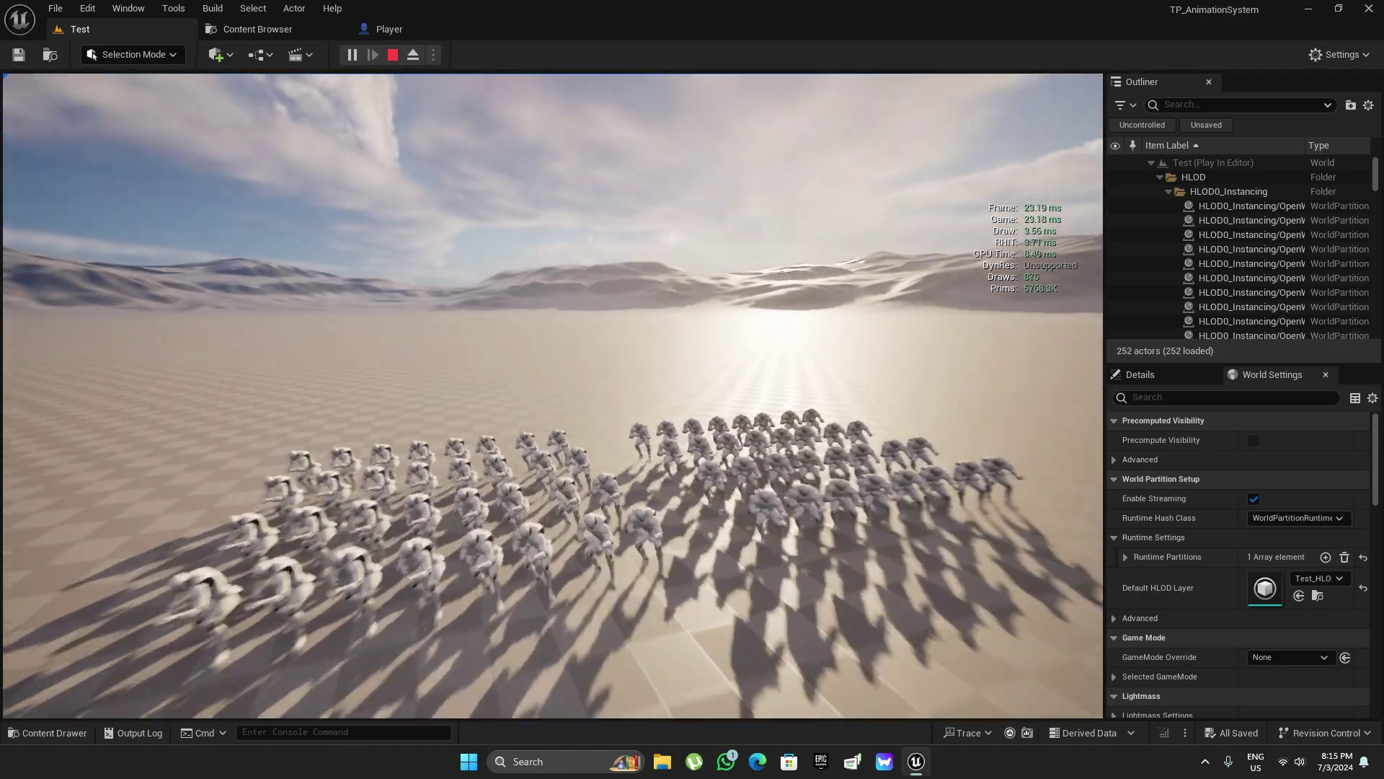
{"action": "key", "text": "s"}
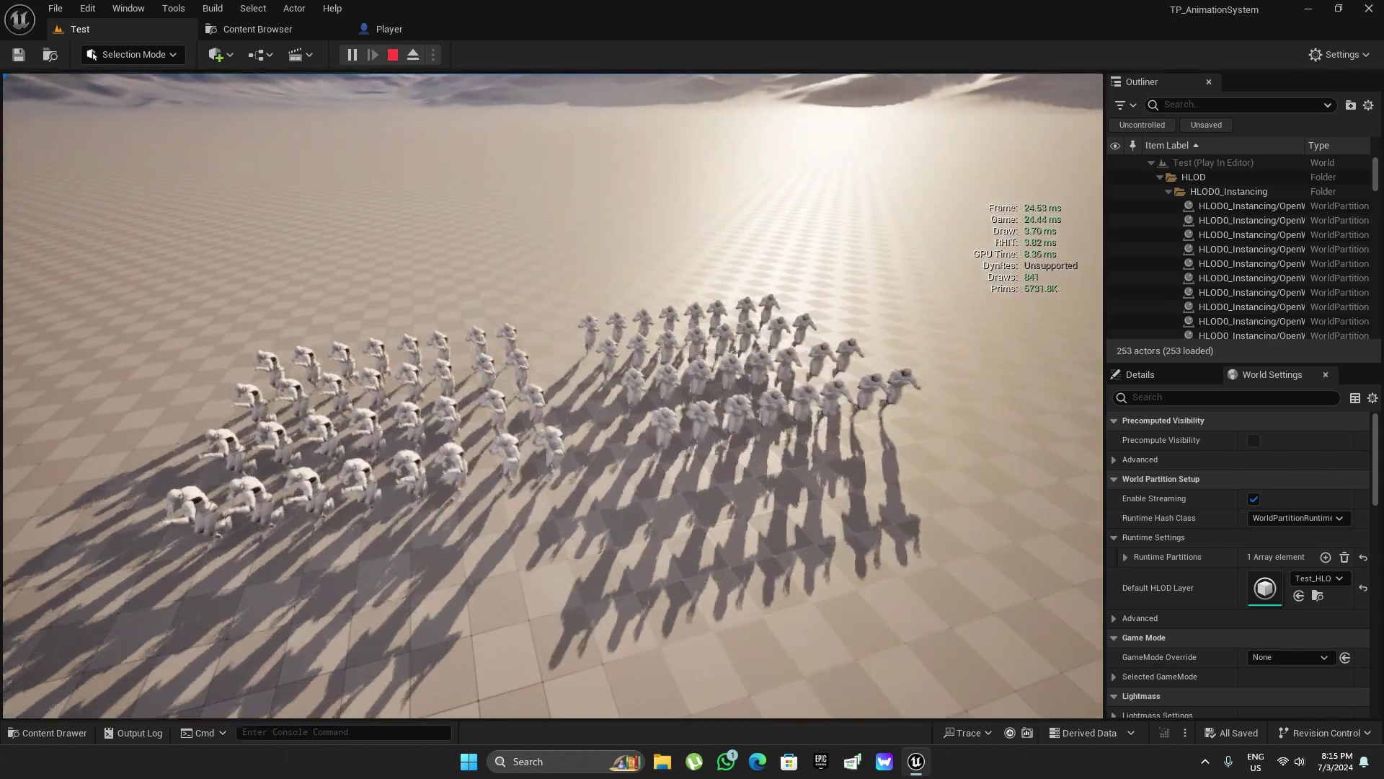
{"action": "key", "text": "Escape"}
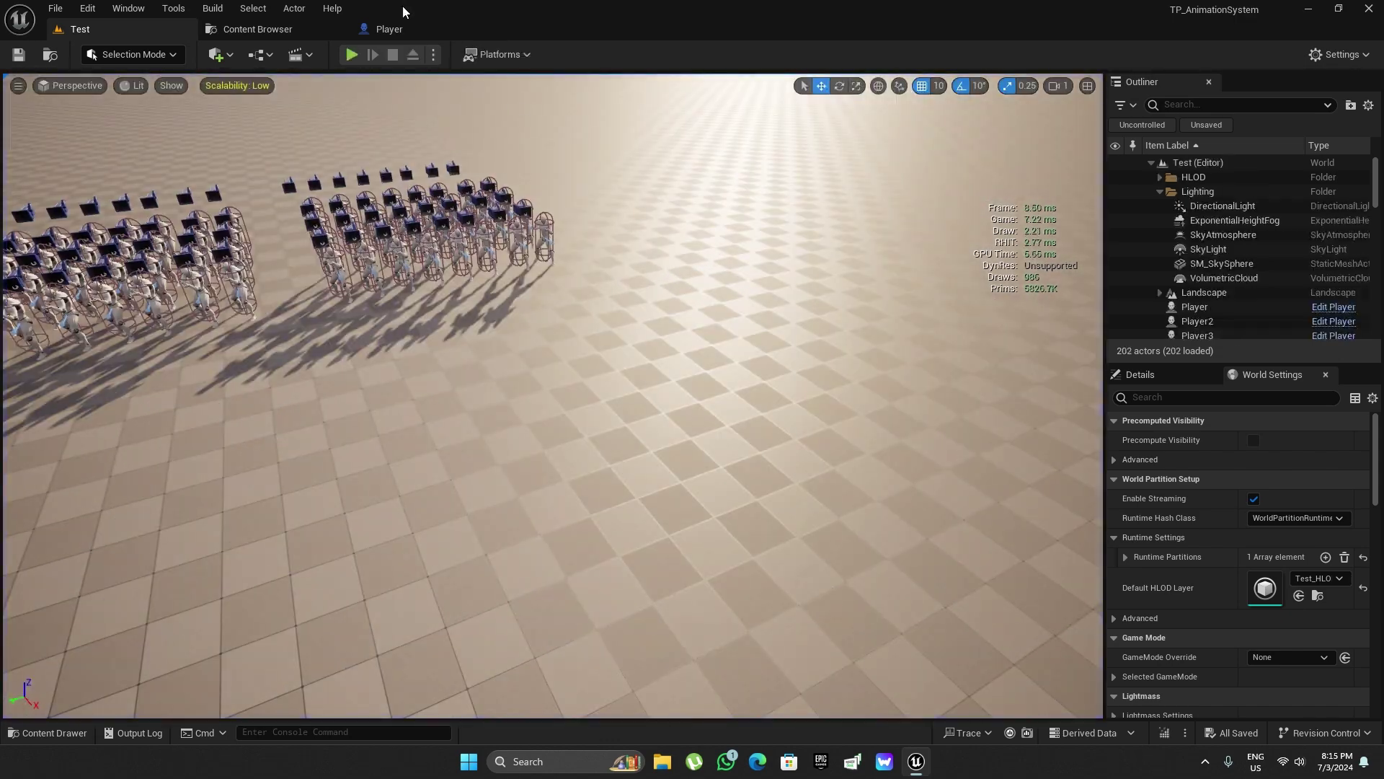
Change the Player mesh's Anim Class back to AnimSysAnimBP and compile the Player blueprint.
{"action": "left_click", "coordinate": [389, 29]}
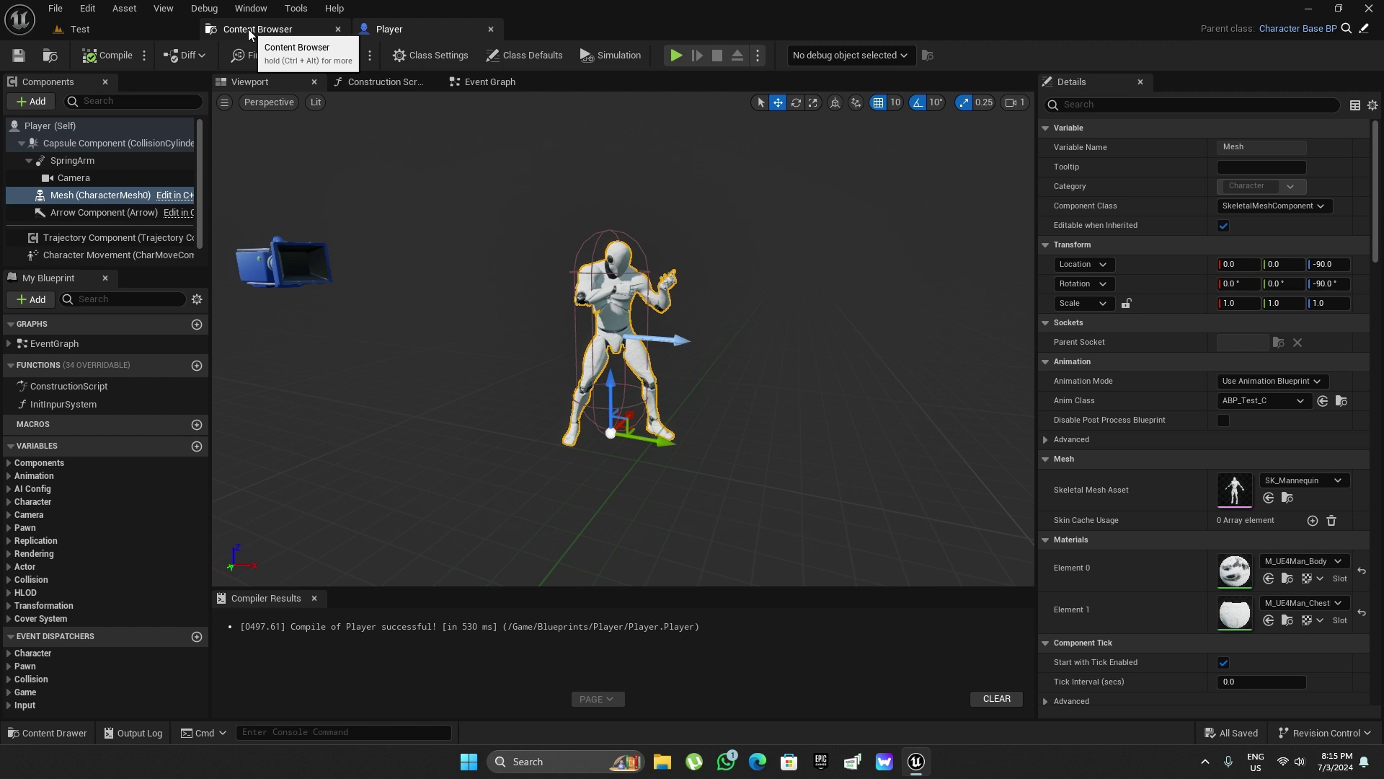
{"action": "left_click", "coordinate": [1300, 400]}
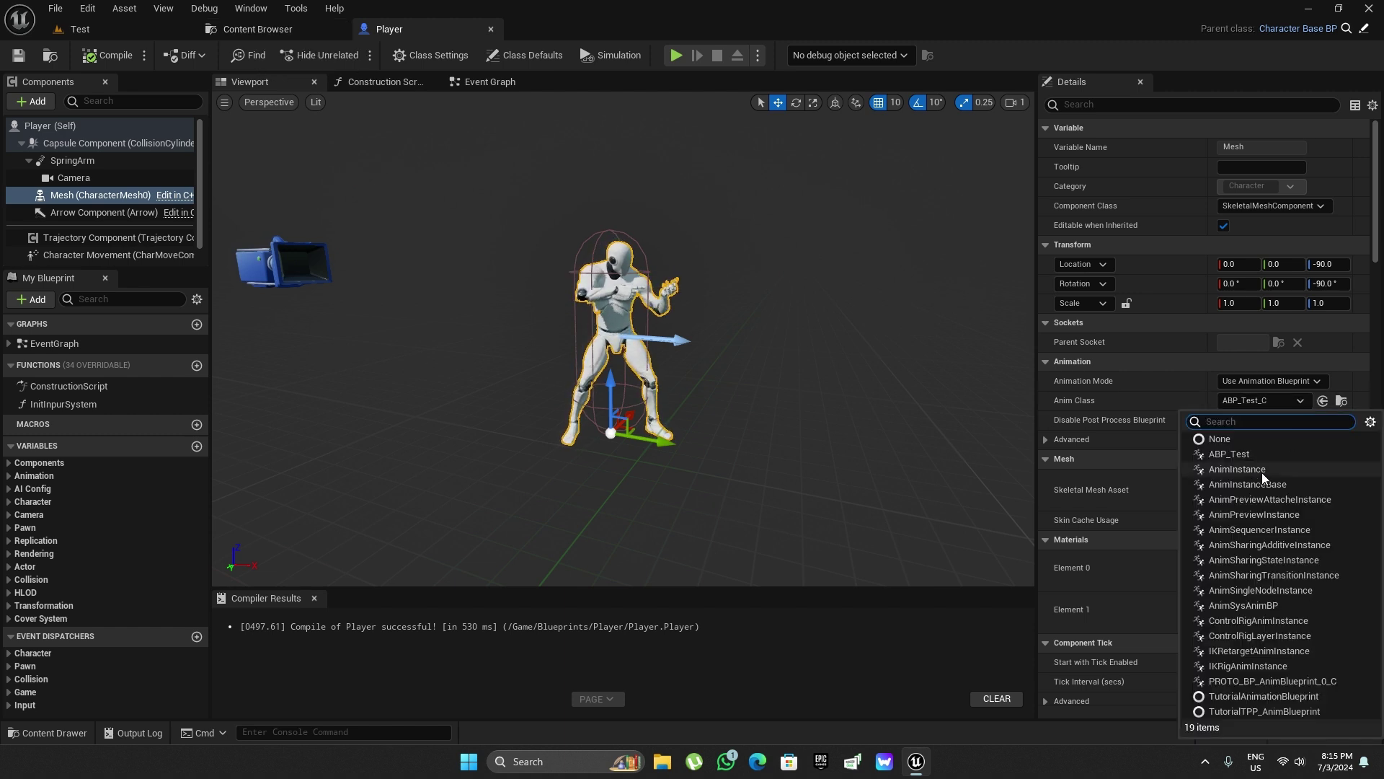
{"action": "left_click", "coordinate": [1276, 605]}
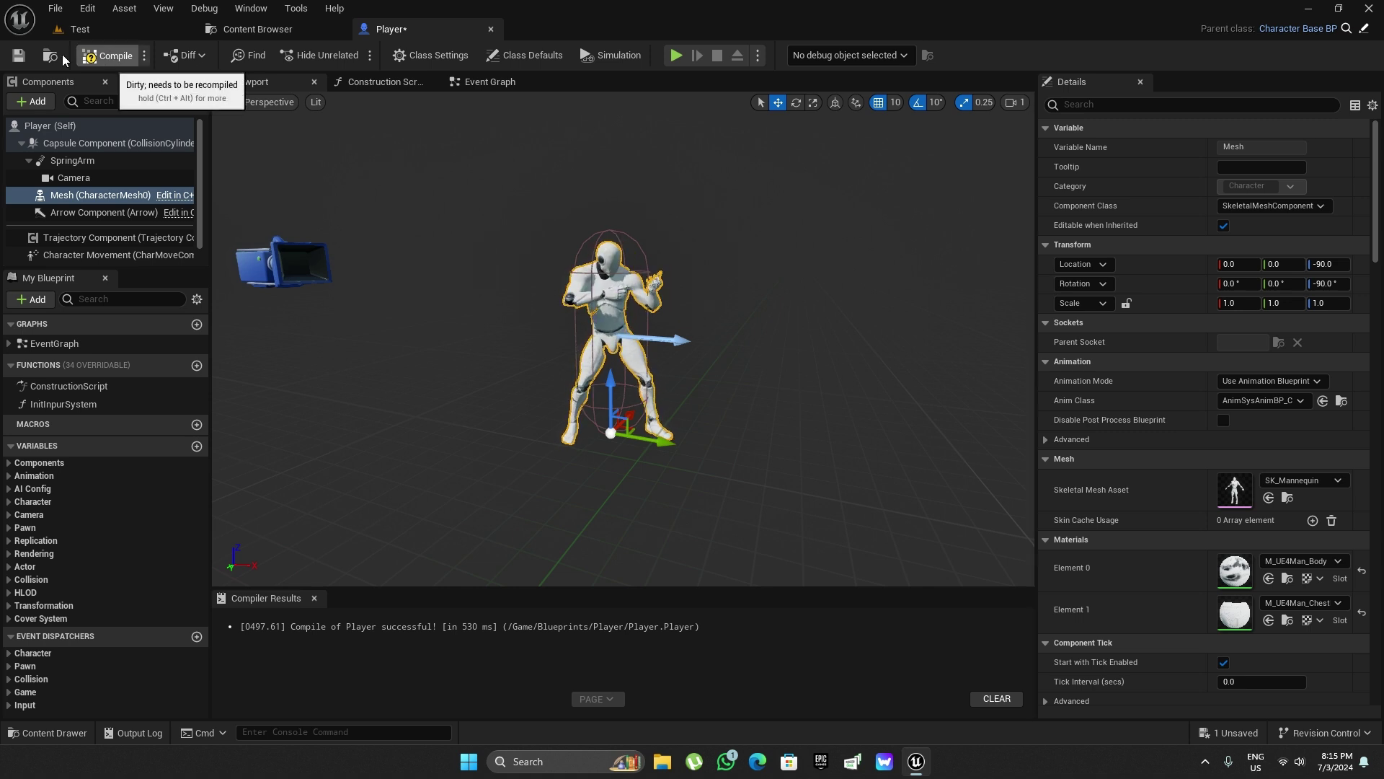
{"action": "left_click", "coordinate": [108, 55]}
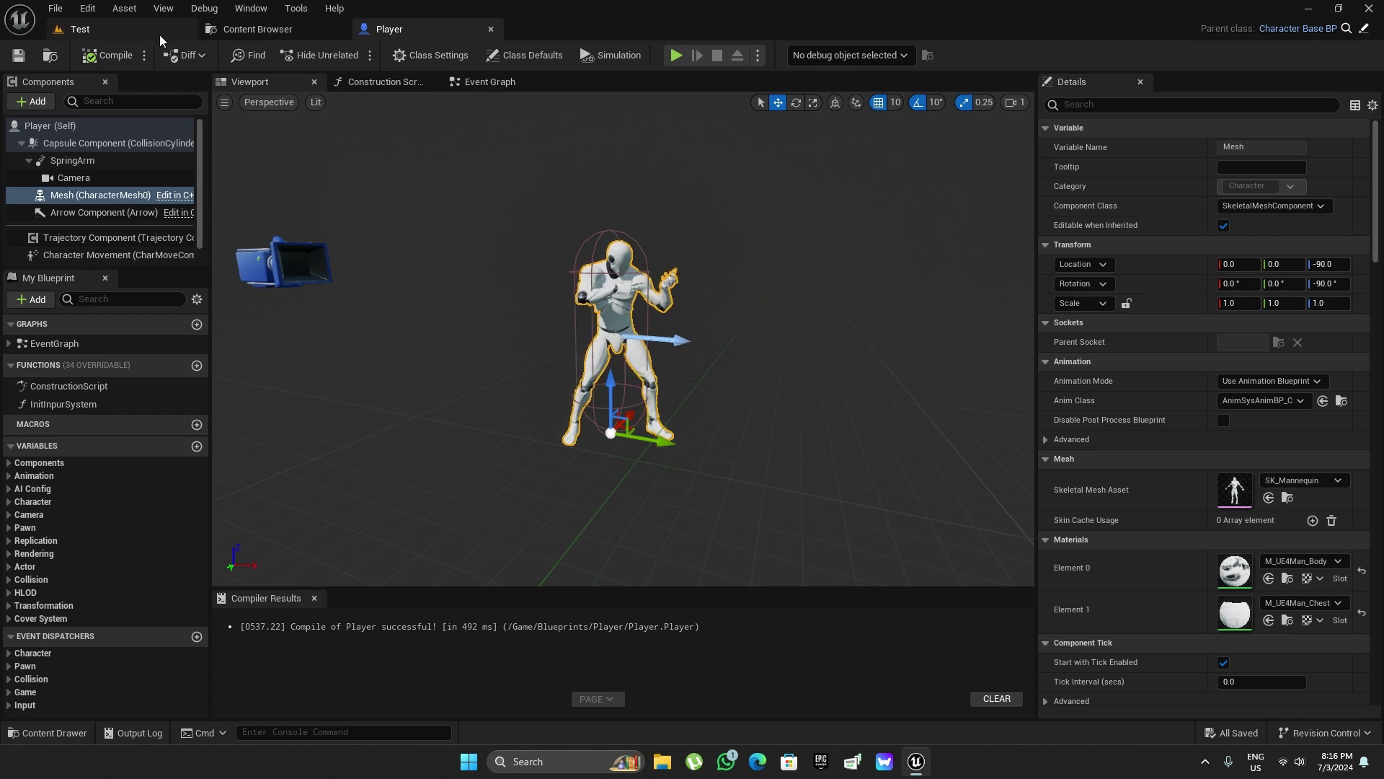
{"action": "left_click", "coordinate": [119, 28]}
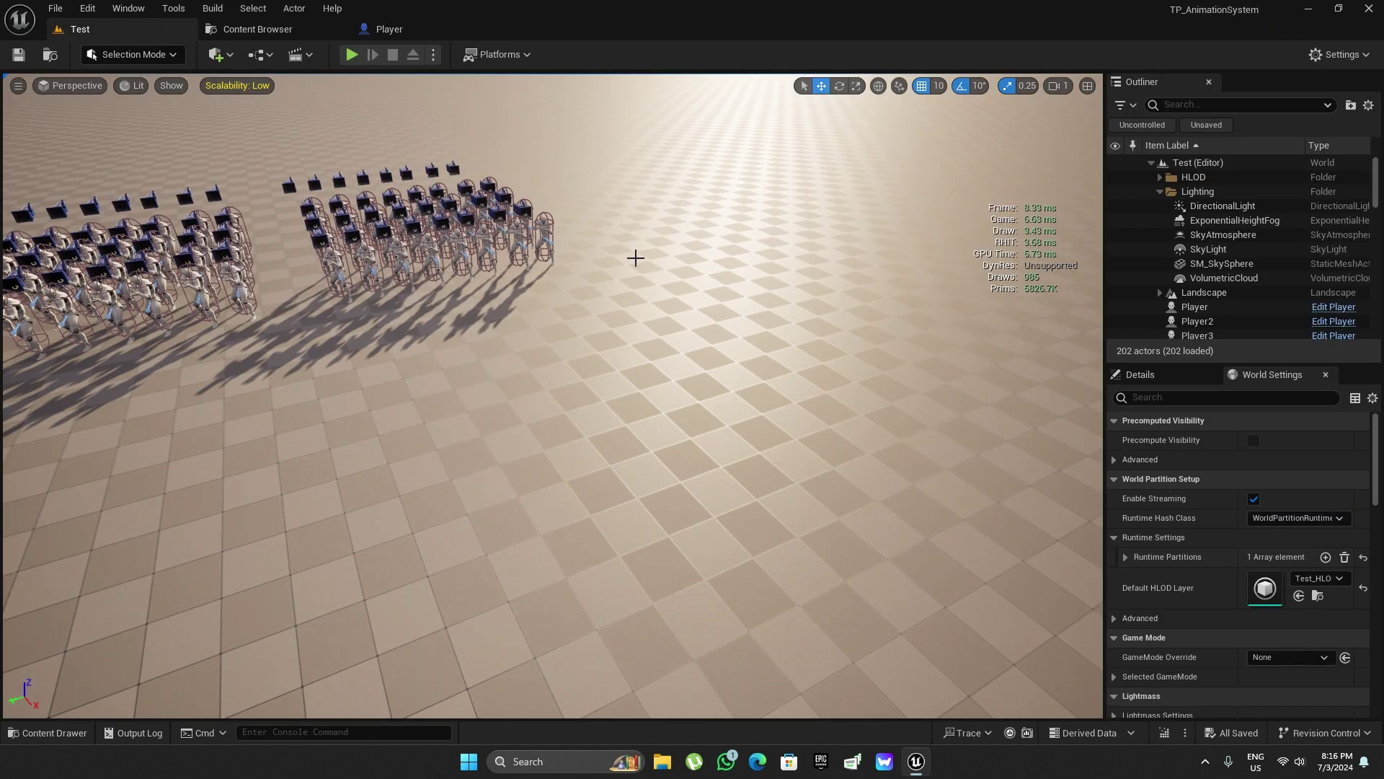